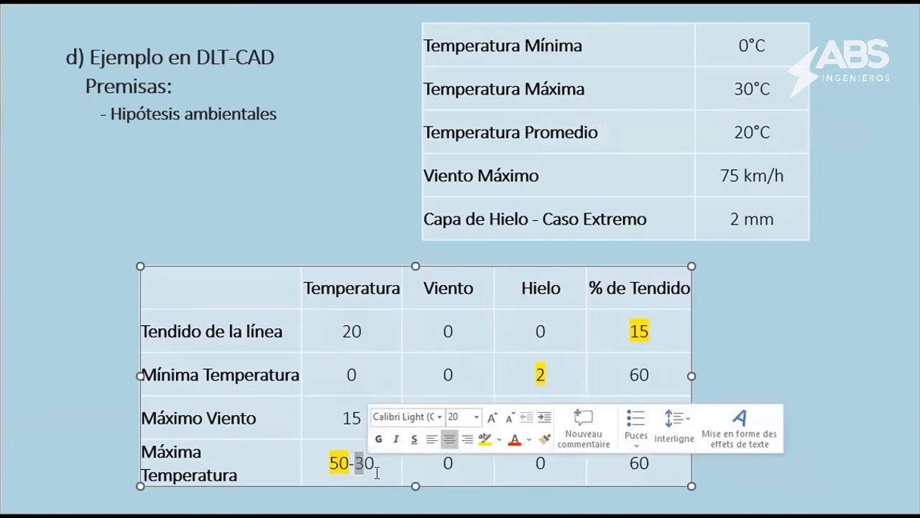
click(374, 465)
drag(365, 465, 330, 465)
click(330, 465)
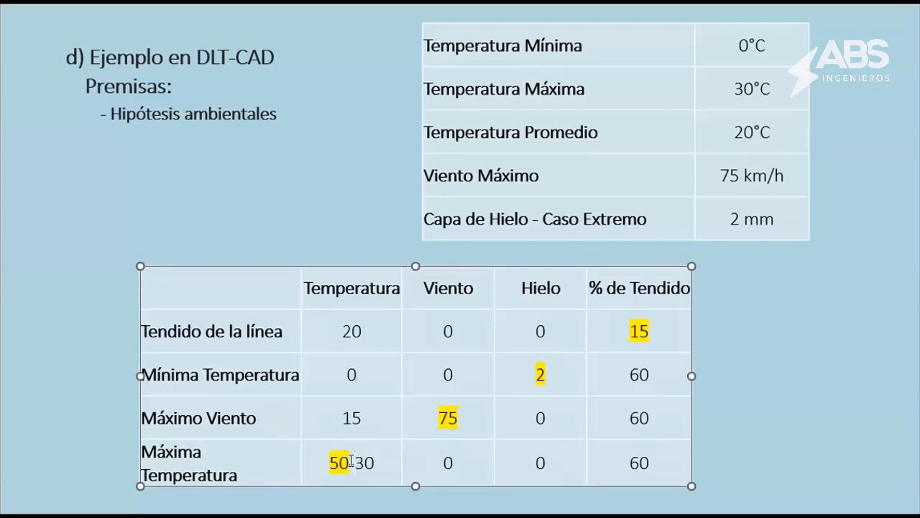
drag(348, 462, 325, 464)
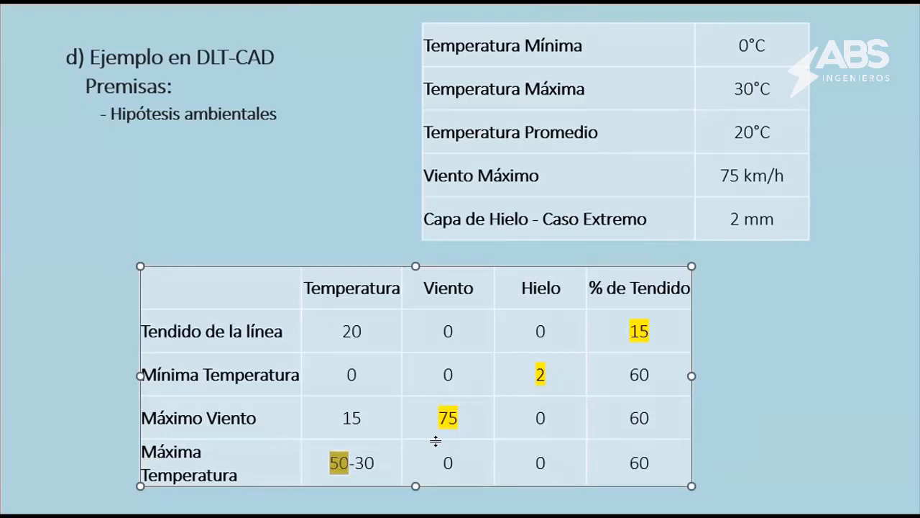
drag(376, 462, 333, 463)
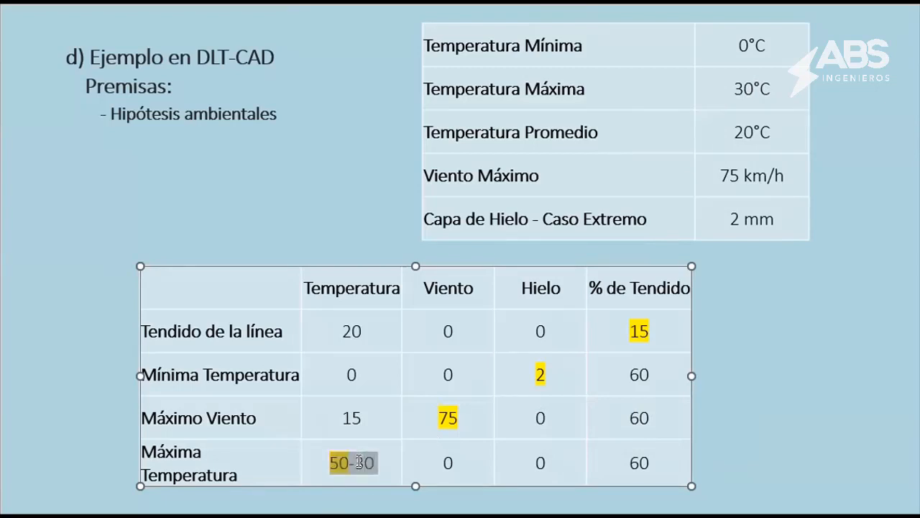
click(359, 465)
triple_click(365, 460)
Switch to DLT-CAD and open the project file Linea 1.DLT to show its terrain profile
click(383, 217)
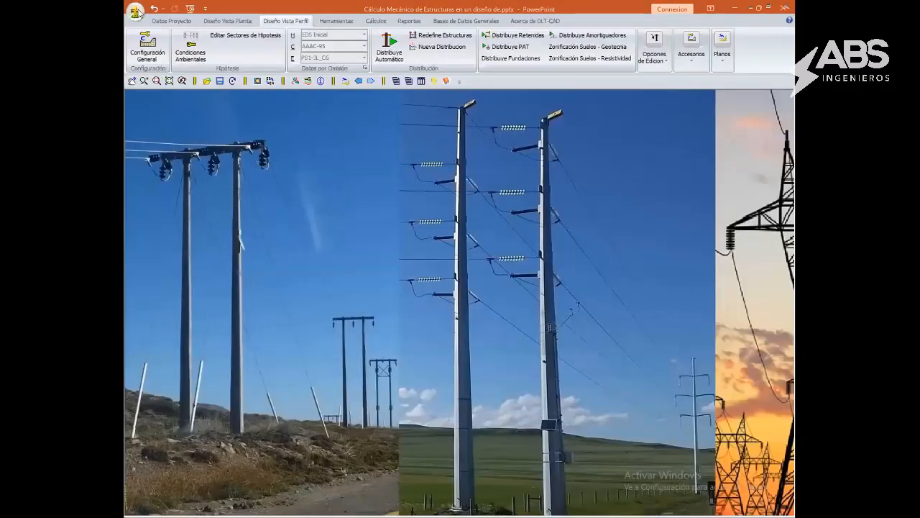
click(134, 13)
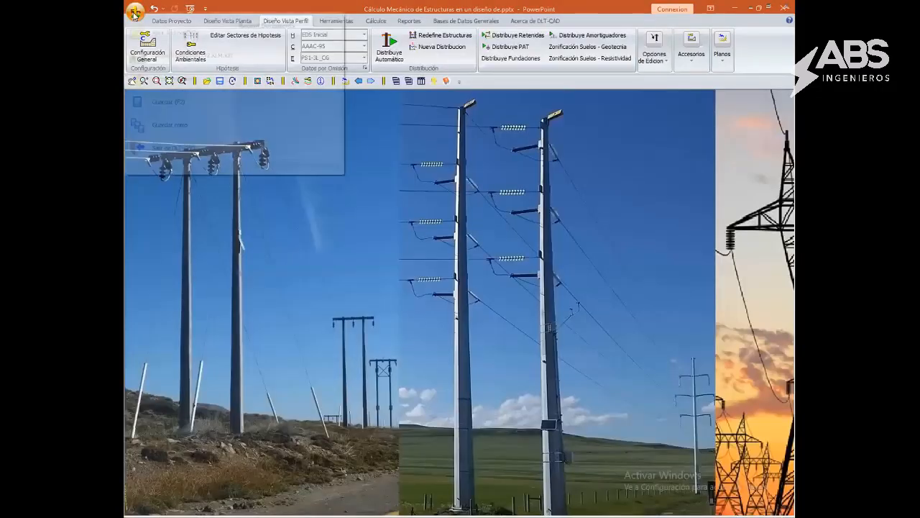
click(152, 32)
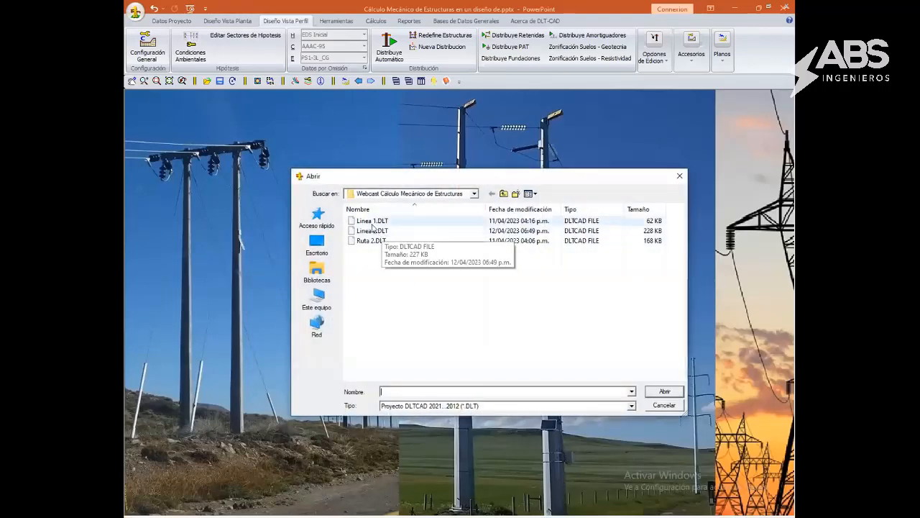
double_click(360, 220)
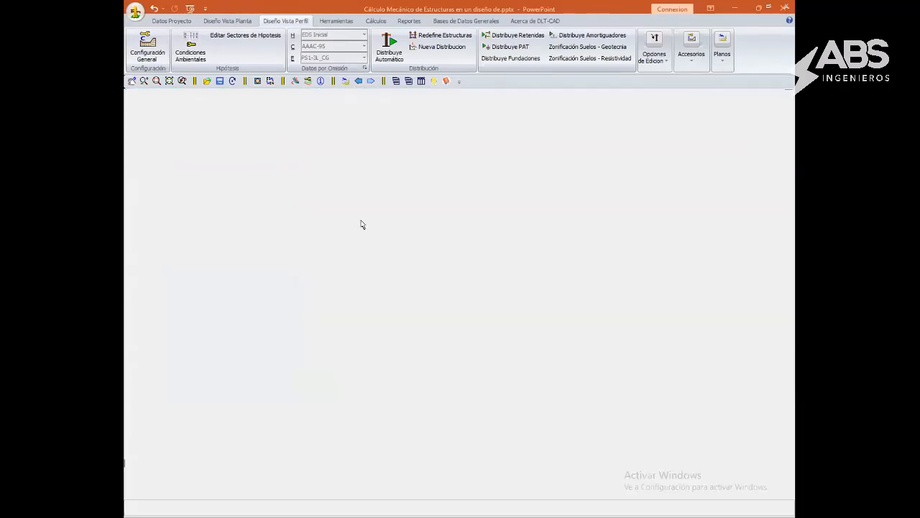
scroll(425, 307, down, 4)
middle_drag(414, 320, 436, 321)
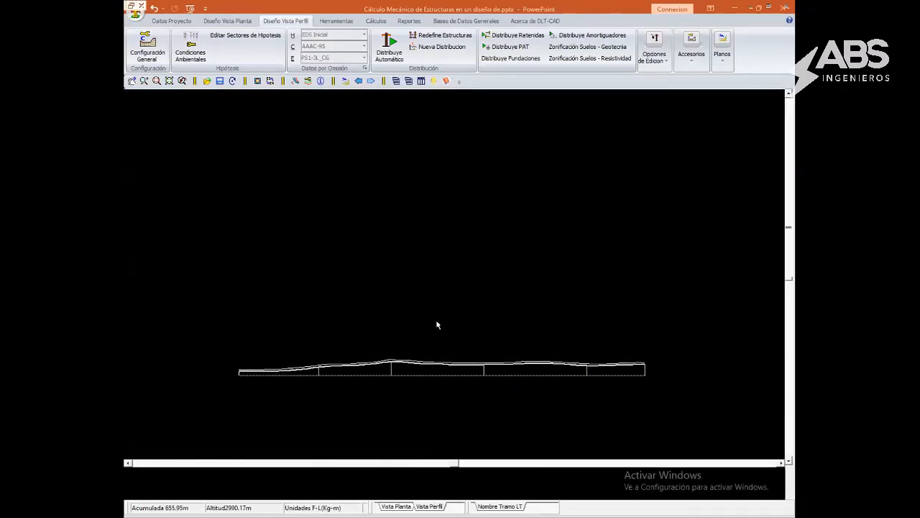
scroll(436, 325, up, 2)
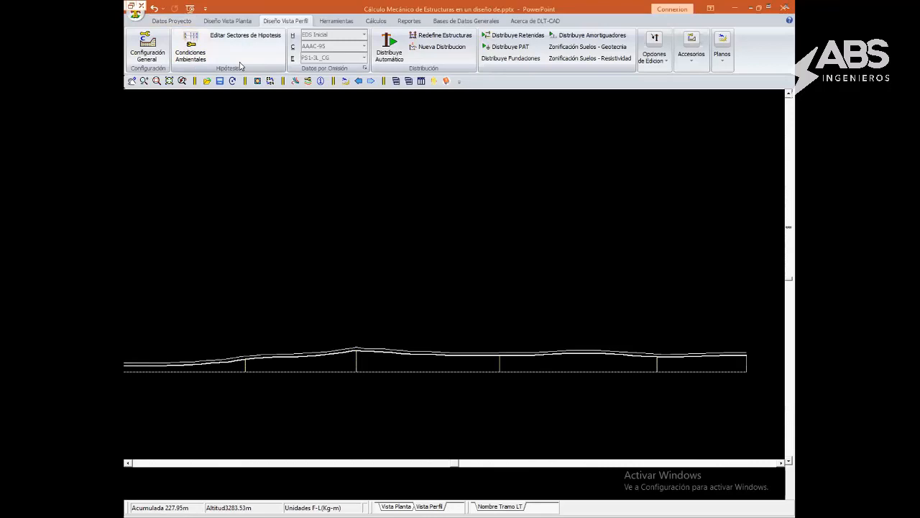
Accept the general configuration and the environmental hypotheses for SECTOR1 with their existing values
click(147, 48)
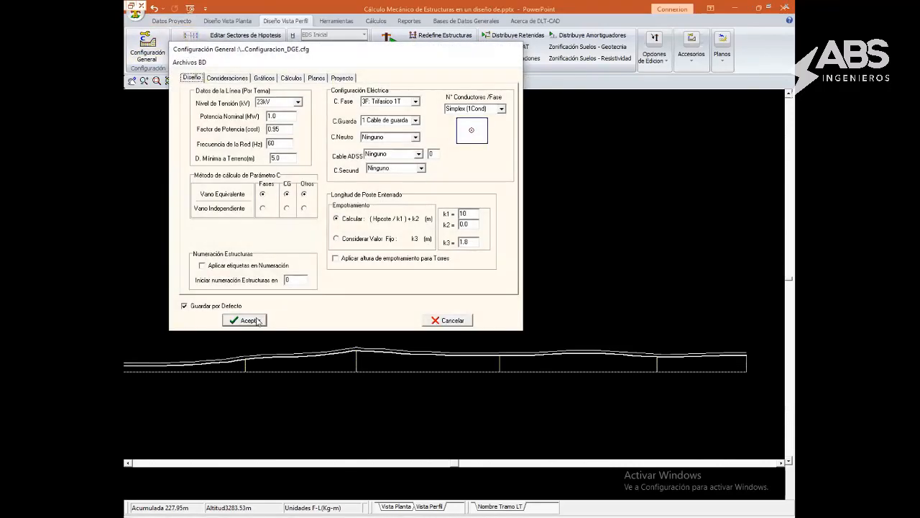
click(256, 321)
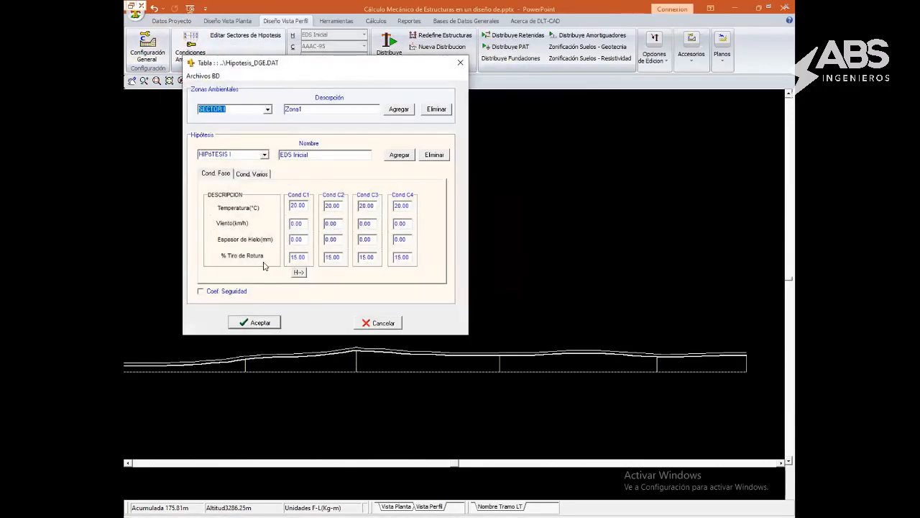
click(267, 323)
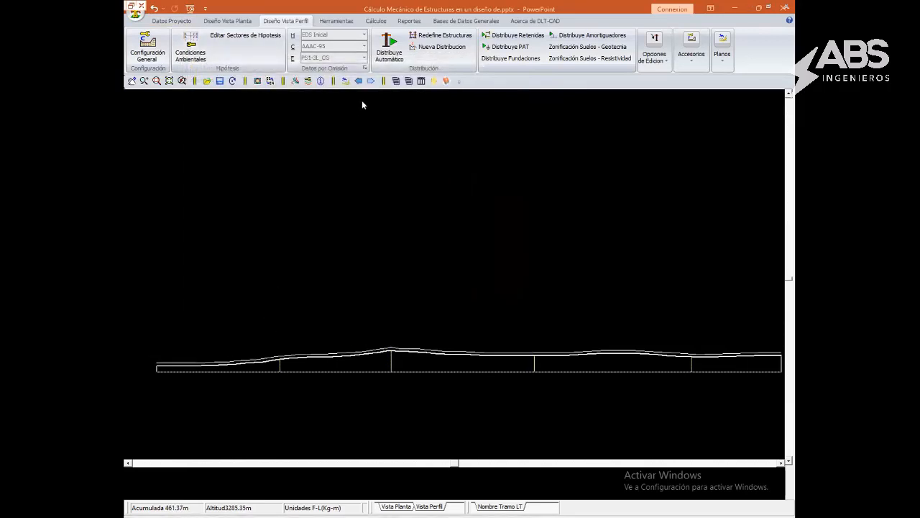
Add the PA2-3_CG assembly to the project's structures and apply the updated structure table
click(171, 20)
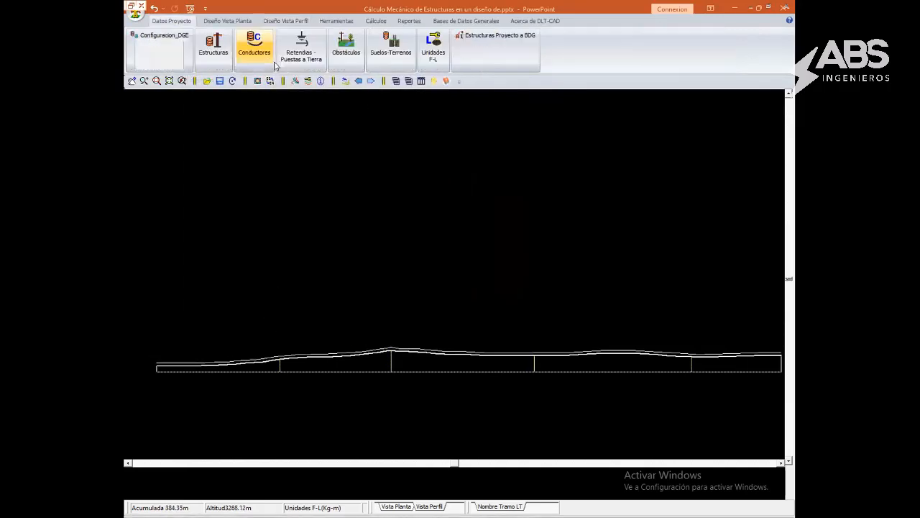
click(212, 44)
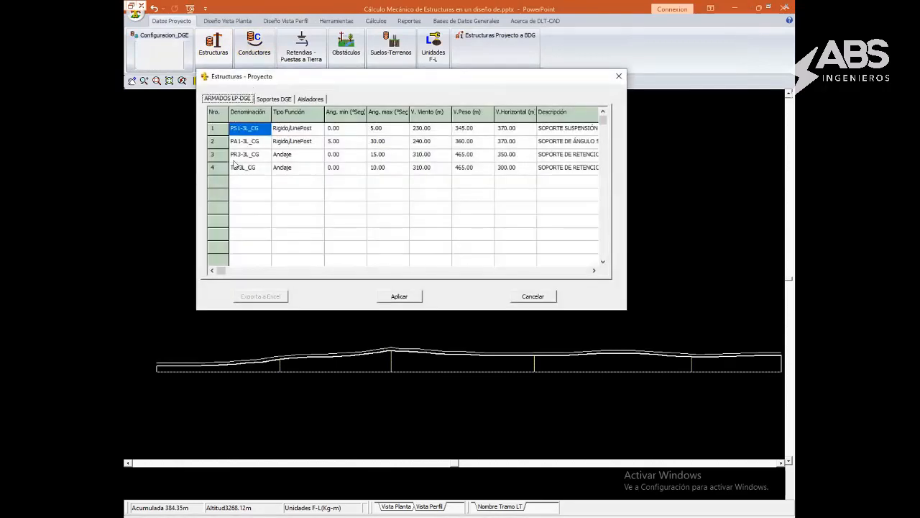
right_click(267, 285)
click(296, 291)
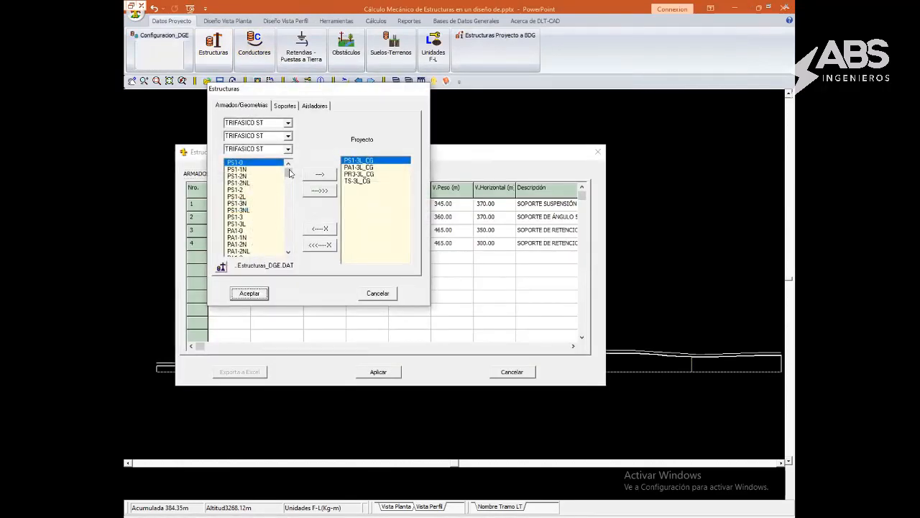
drag(289, 172, 288, 246)
click(245, 251)
click(319, 175)
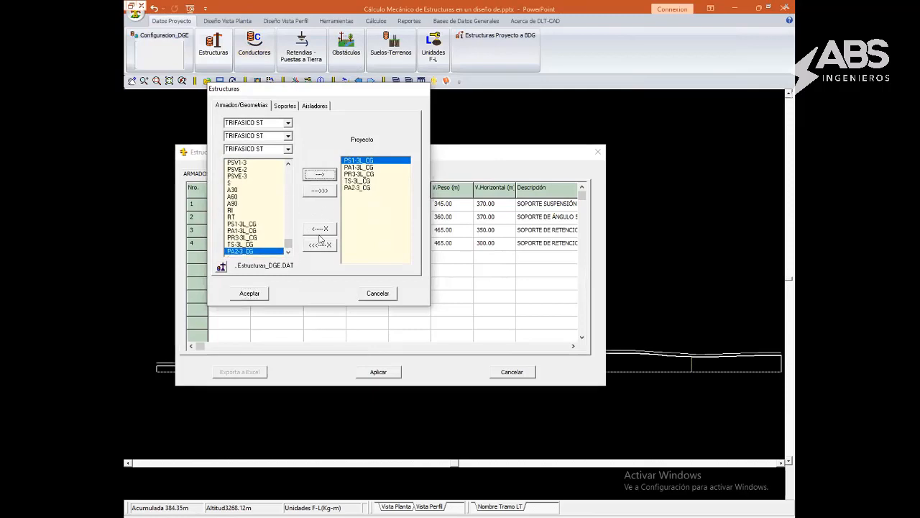
click(249, 294)
click(374, 372)
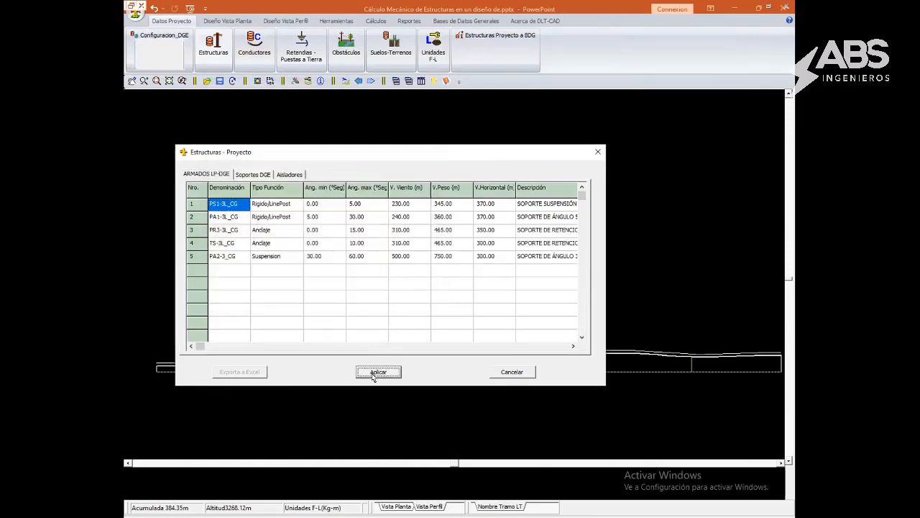
Check the project's conductor table and set the support in the default structure data to PCAC_15/400
click(263, 56)
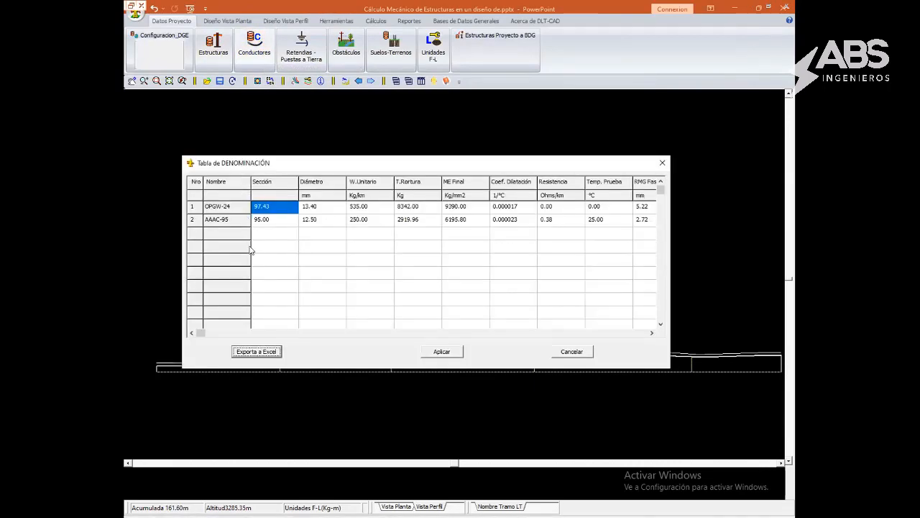
click(571, 351)
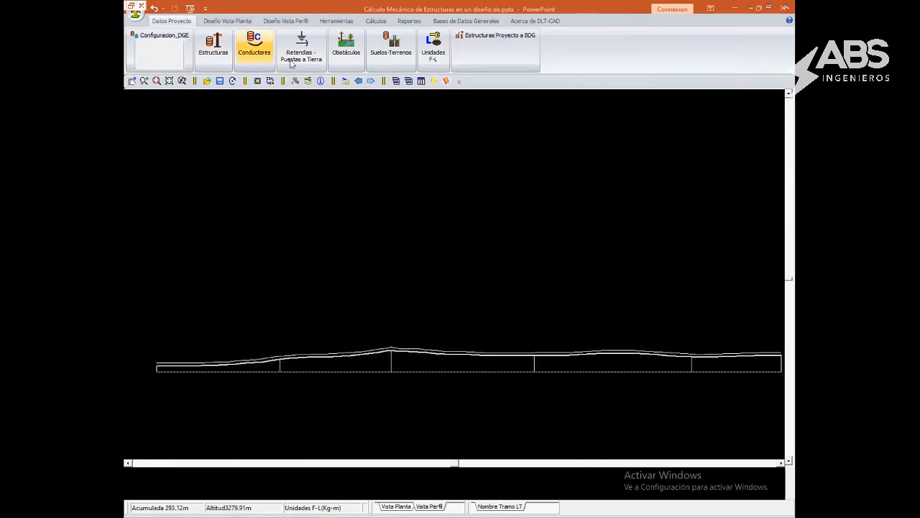
click(285, 21)
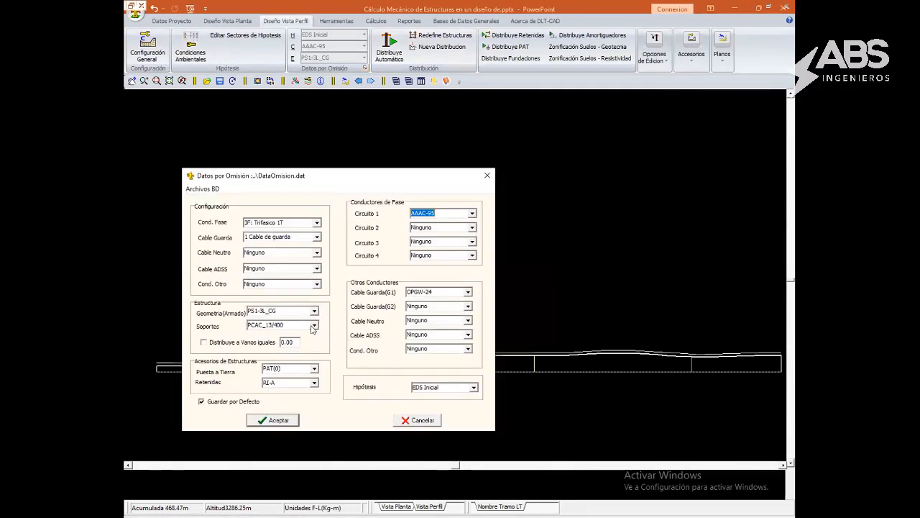
click(313, 326)
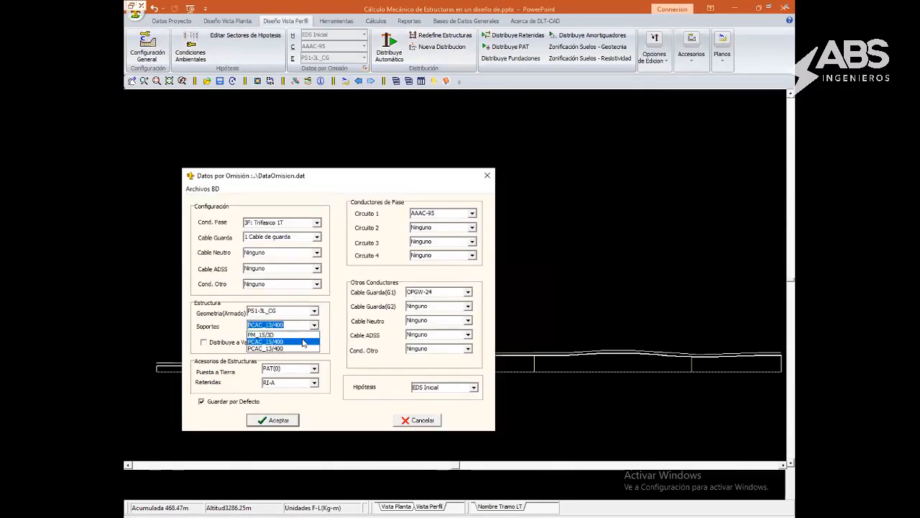
click(302, 341)
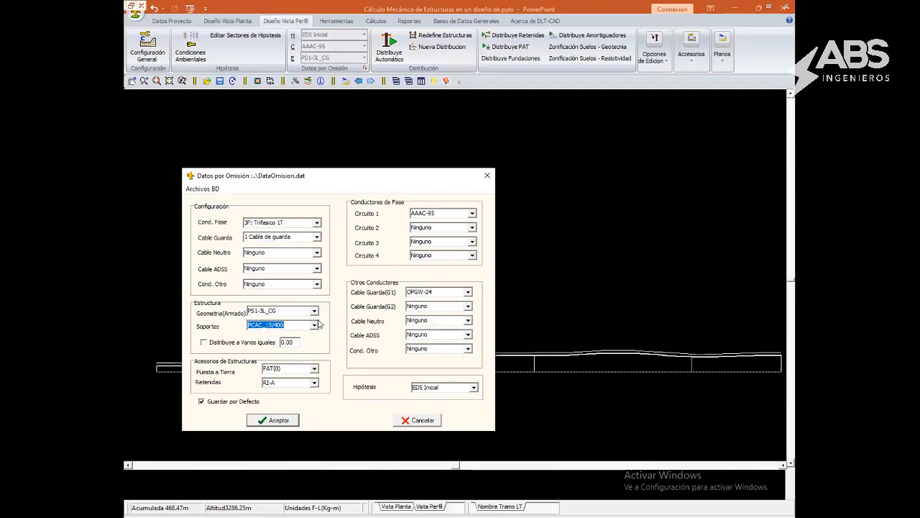
click(273, 420)
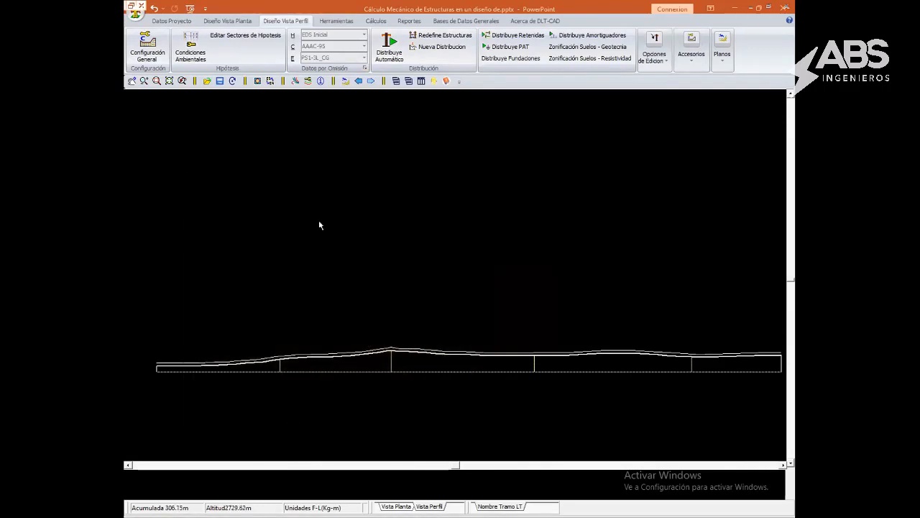
Distribute the structures automatically along the line profile
click(384, 47)
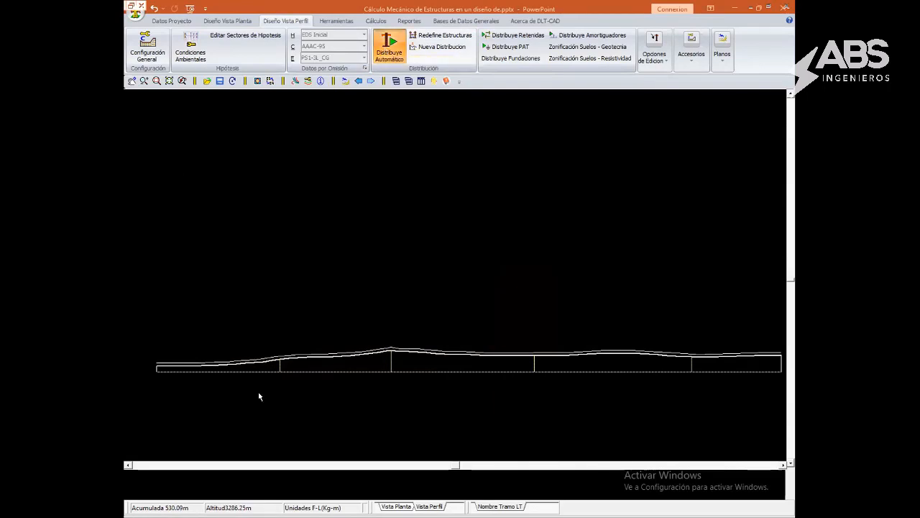
scroll(403, 345, up, 2)
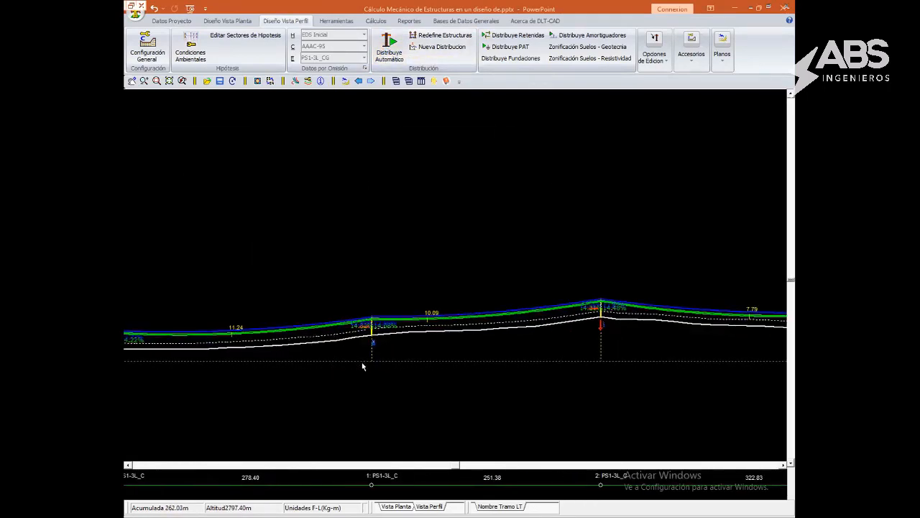
middle_drag(614, 256, 456, 276)
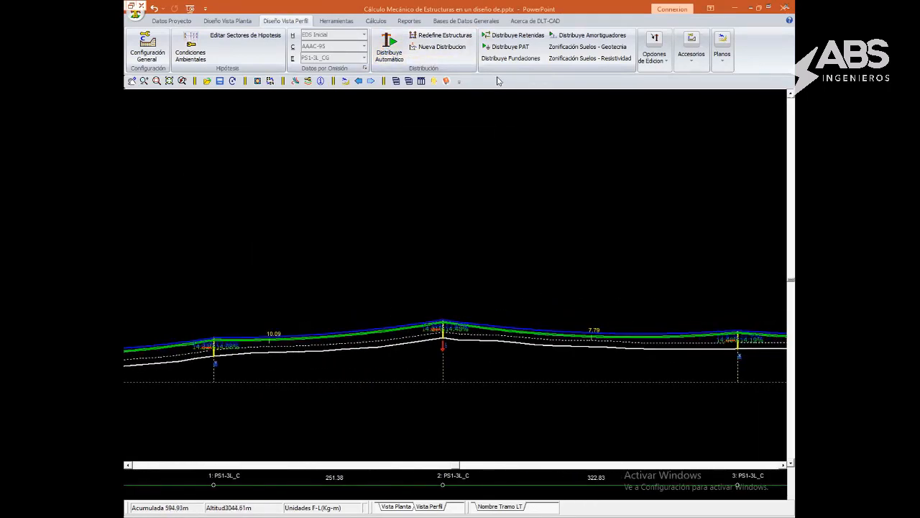
In the automatic structure redefinition, enable the end-of-line assembly TS-3L_CG and the retention assembly PR3-3L_CG
click(442, 36)
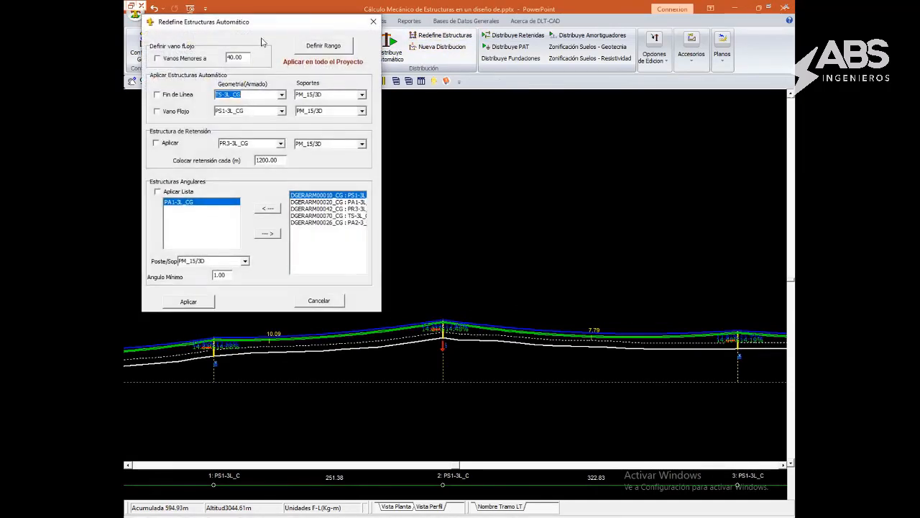
click(179, 166)
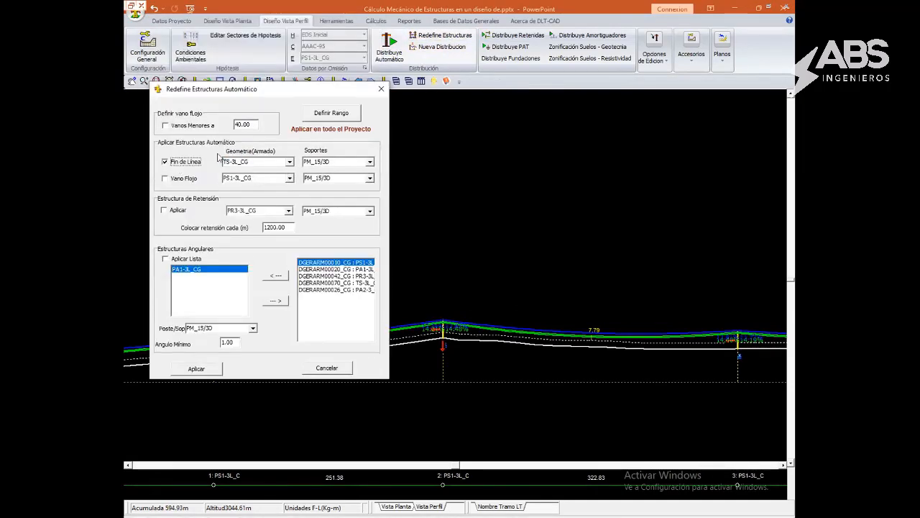
click(247, 163)
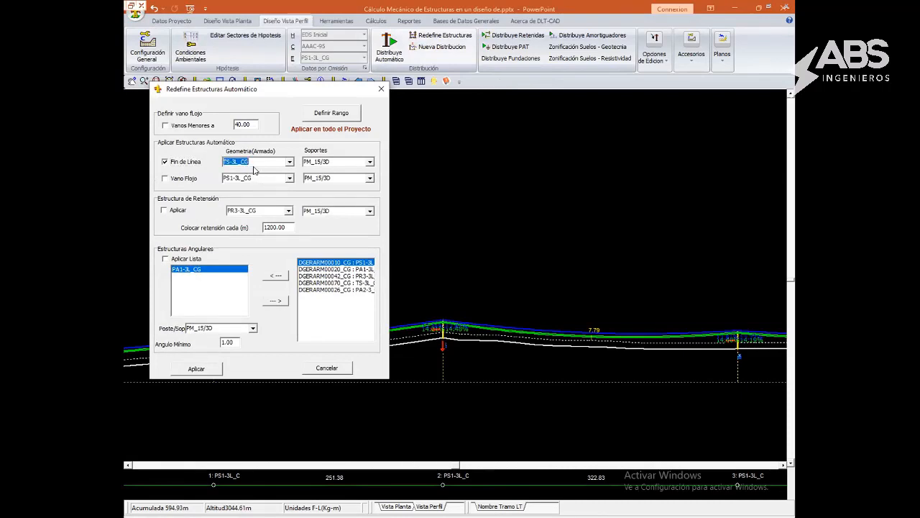
click(179, 209)
click(268, 210)
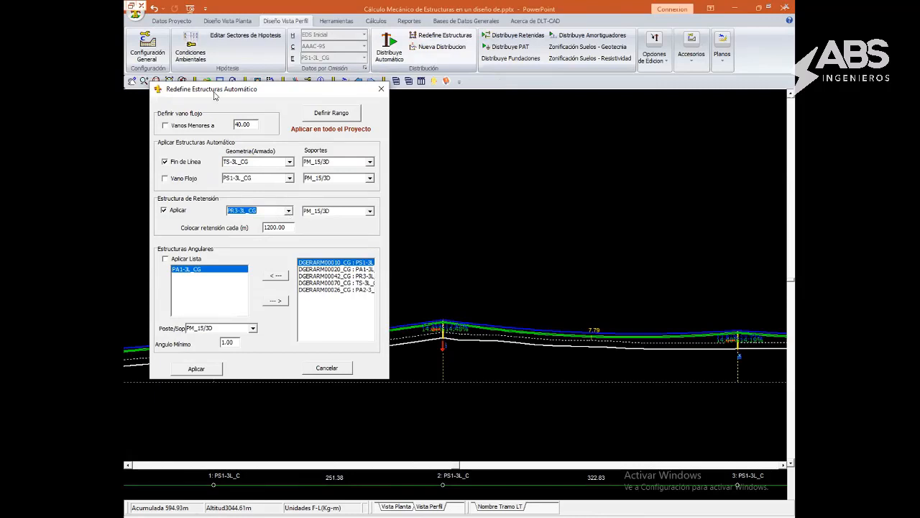
Set the end-of-line and retention supports to PCAC_15/400 and the retention spacing to 600 m
drag(214, 96, 213, 131)
click(368, 198)
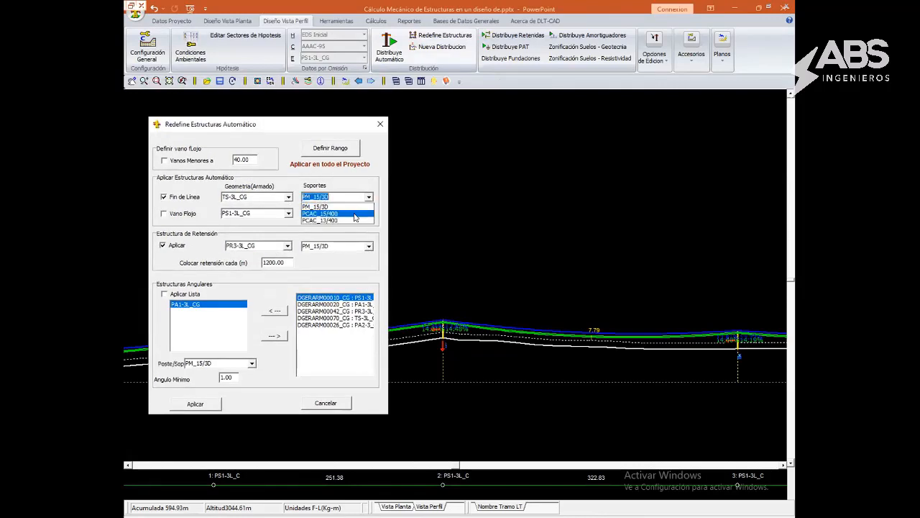
click(355, 214)
click(369, 247)
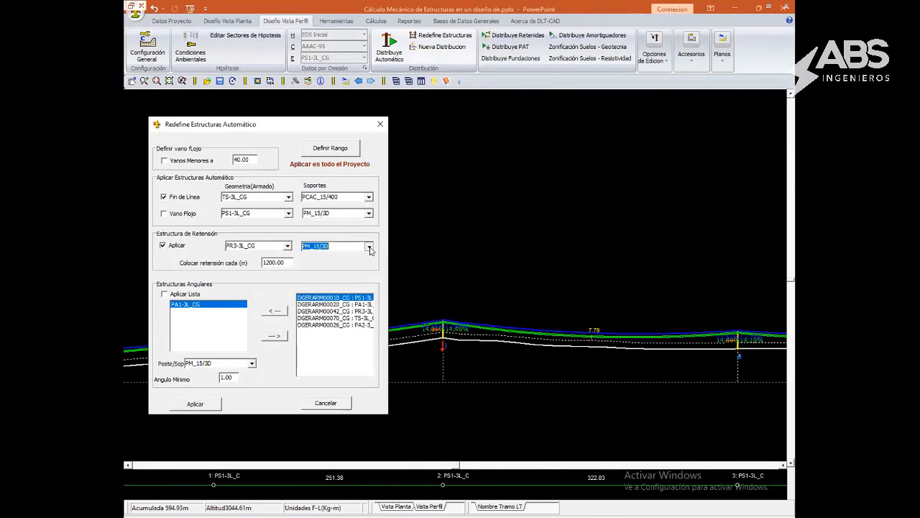
click(353, 262)
drag(286, 263, 213, 263)
text(600)
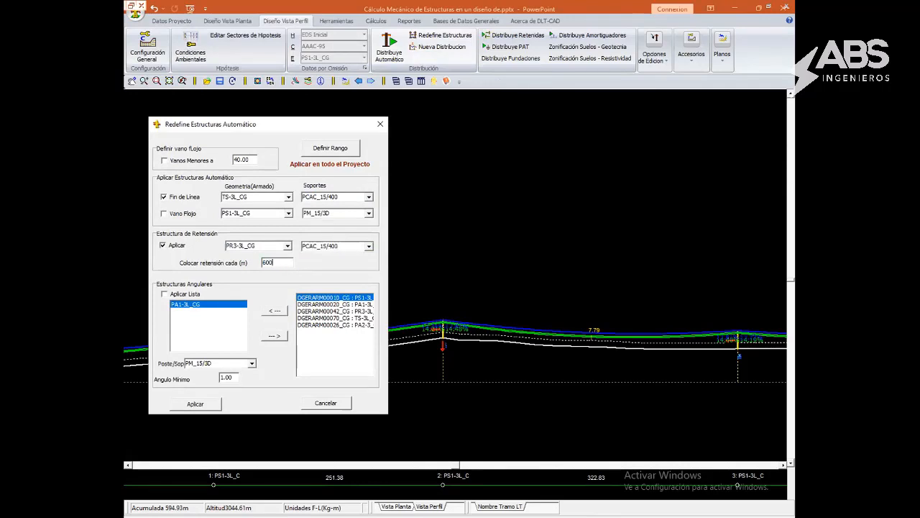
drag(276, 263, 238, 277)
Enable the list of angular structures and add PA2-3_CG to it
click(336, 325)
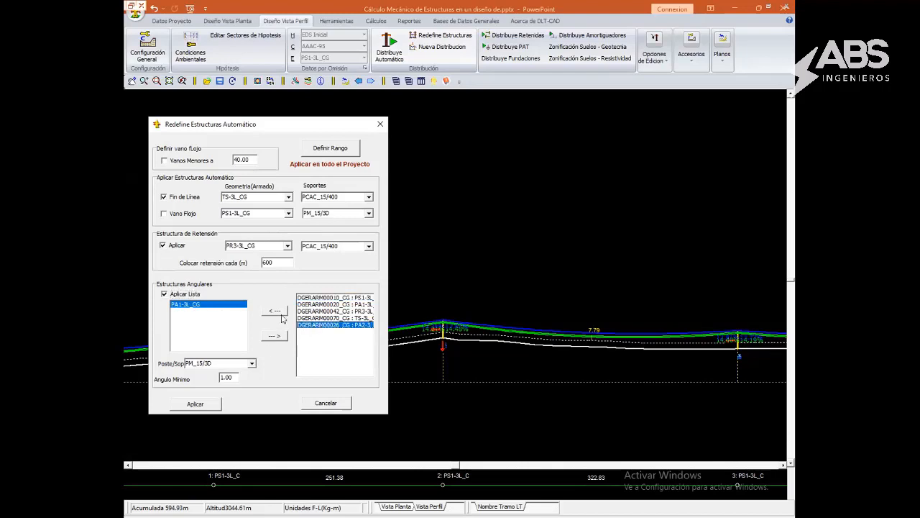
click(277, 313)
click(196, 306)
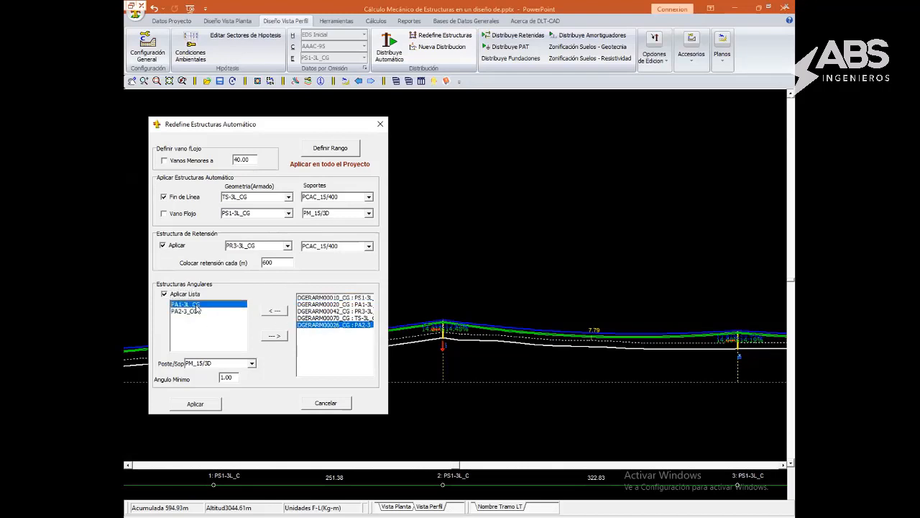
Set the angular structures' support to PCAC_15/400 and apply the automatic structure redefinition to the whole project
click(253, 364)
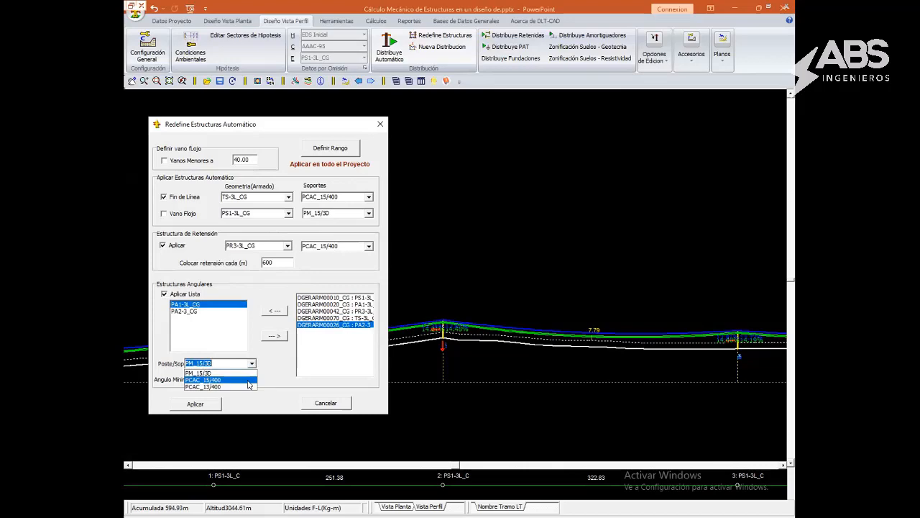
click(212, 379)
click(195, 404)
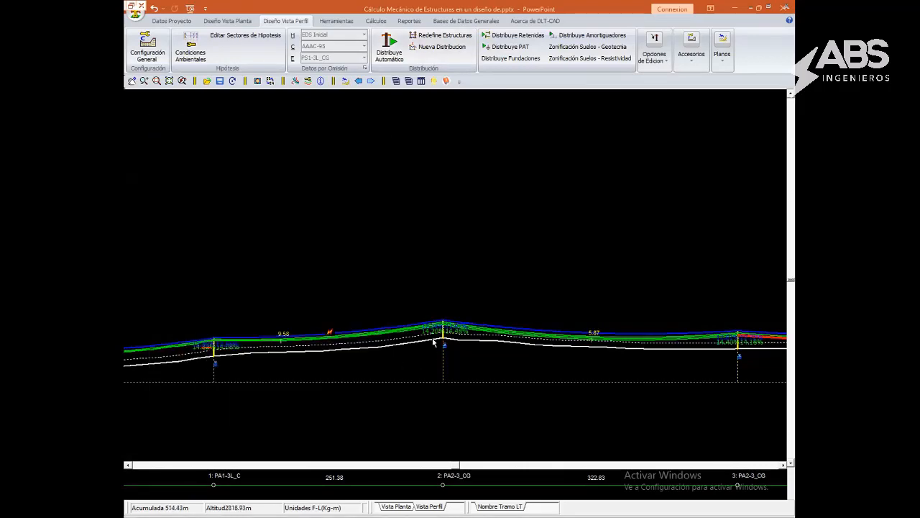
Examine the redefined structures and the warning marks on the first spans of the line profile
middle_drag(422, 349, 379, 356)
scroll(445, 328, down, 3)
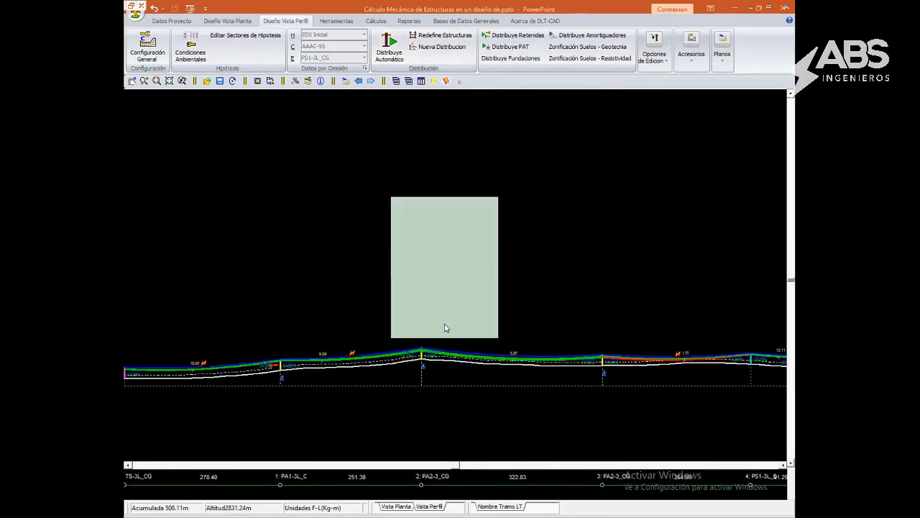
middle_drag(279, 348, 474, 333)
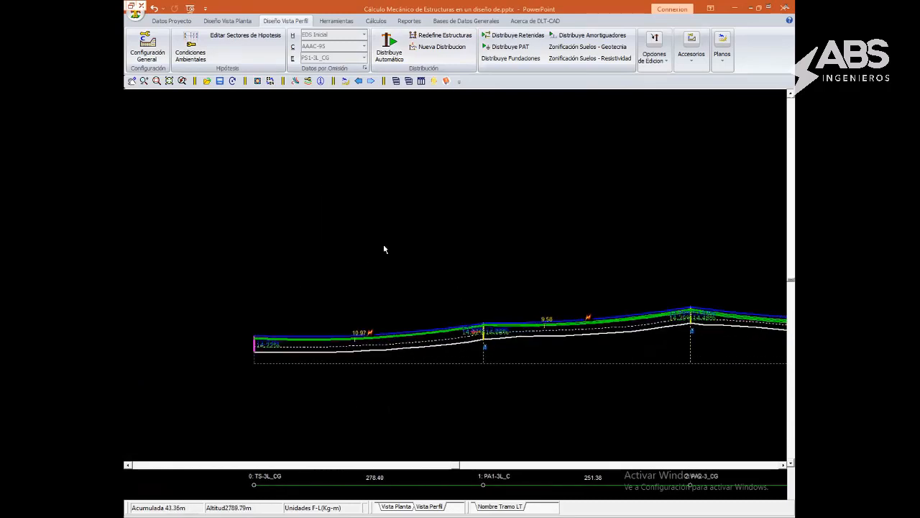
mouse_move(447, 345)
middle_down()
mouse_move(298, 322)
mouse_move(413, 328)
middle_up()
scroll(409, 329, up, 4)
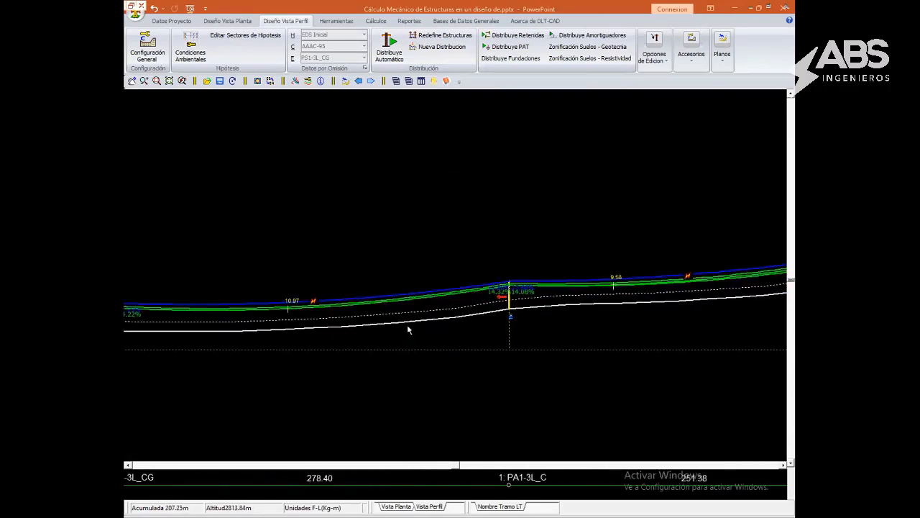
mouse_move(285, 289)
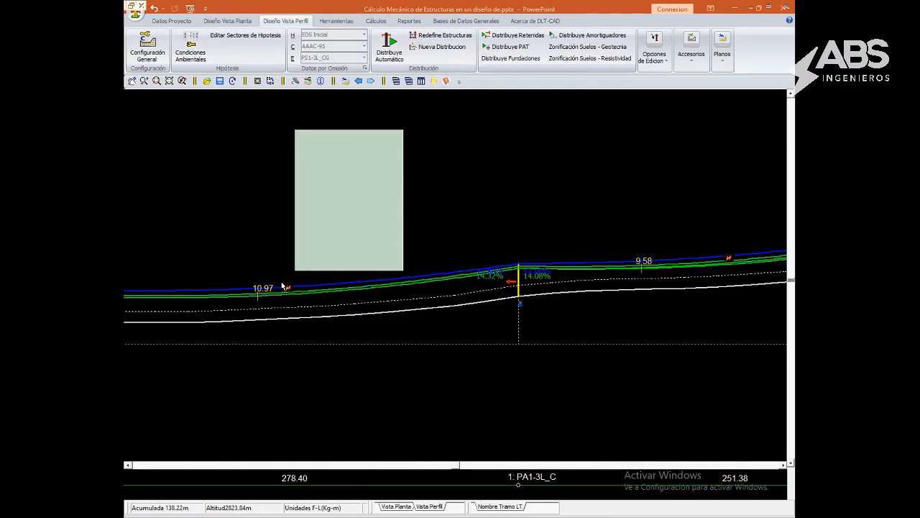
middle_drag(228, 250, 360, 257)
scroll(361, 256, down, 2)
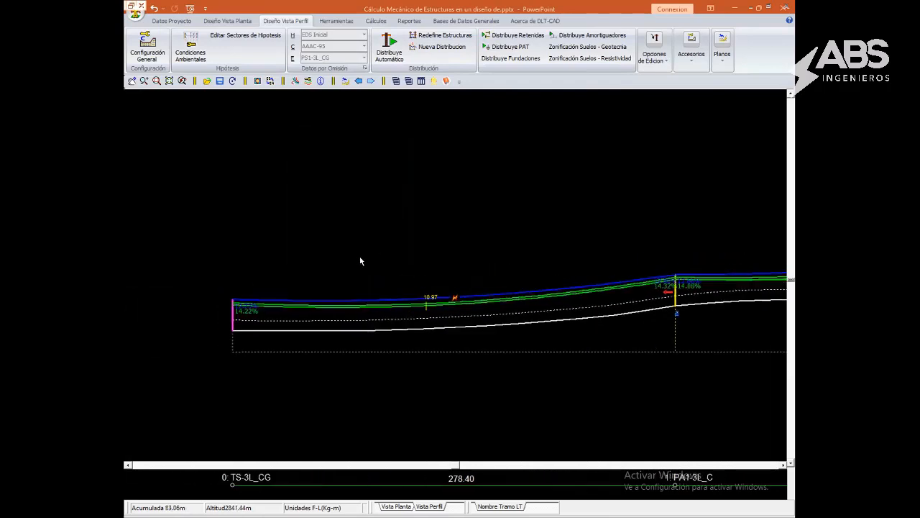
Add a structure near the middle of each of the first two spans, about 131 m past structure 0 and 127 m past the PA1-3L angle structure
middle_drag(421, 236, 382, 235)
right_click(381, 231)
click(422, 270)
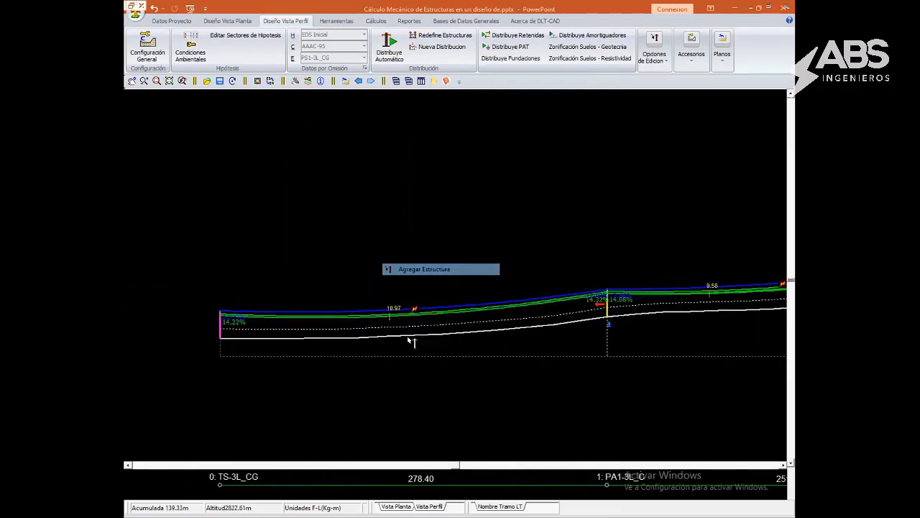
click(402, 334)
middle_drag(504, 322, 312, 335)
click(593, 312)
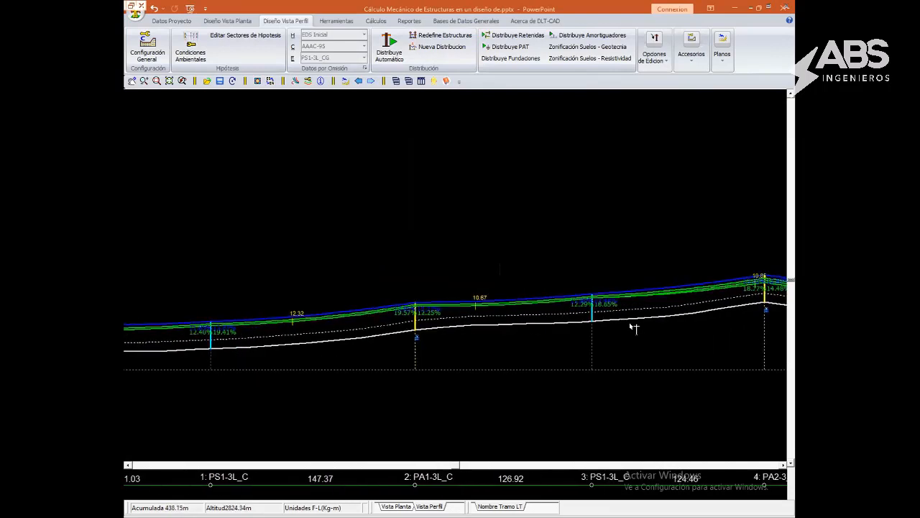
Move the support of structure 6 towards structure 5, so that the span between them is about 232 m
middle_drag(676, 332, 324, 313)
middle_drag(726, 333, 401, 334)
middle_drag(474, 339, 225, 338)
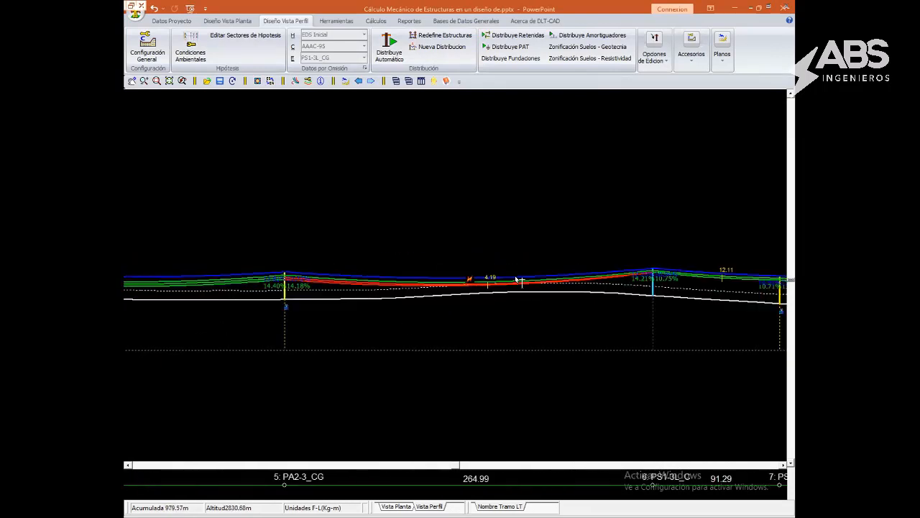
right_click(659, 219)
mouse_move(747, 298)
click(647, 295)
drag(652, 290, 614, 288)
Add a structure between structures 5 and 6, about 124 m from structure 5, and end the placement
right_click(558, 238)
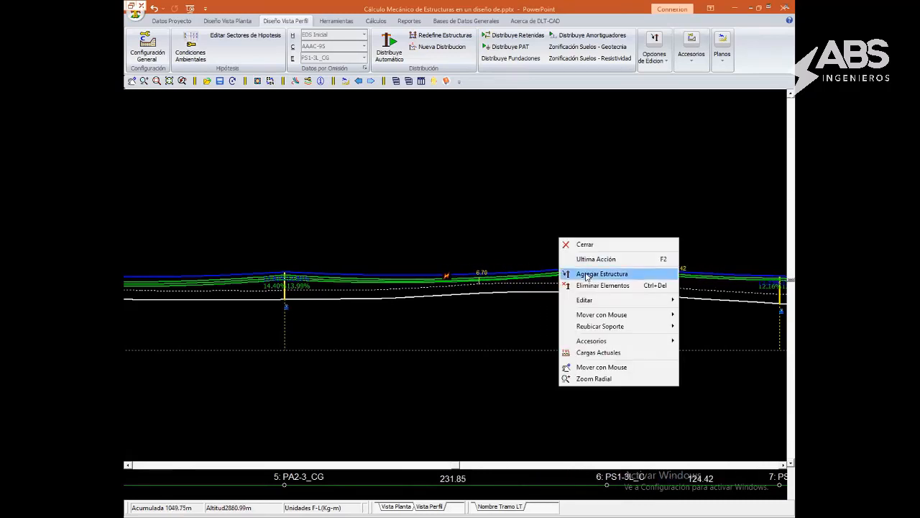
click(588, 274)
click(461, 290)
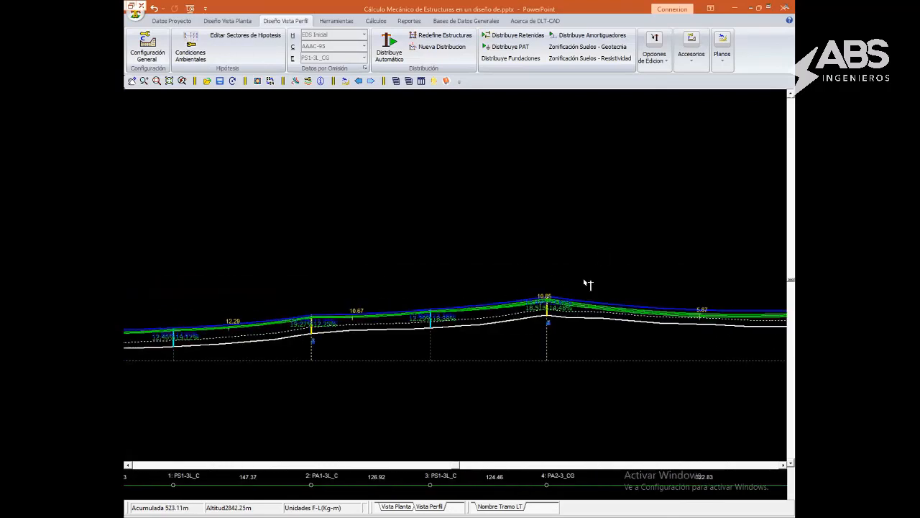
right_click(466, 258)
click(504, 267)
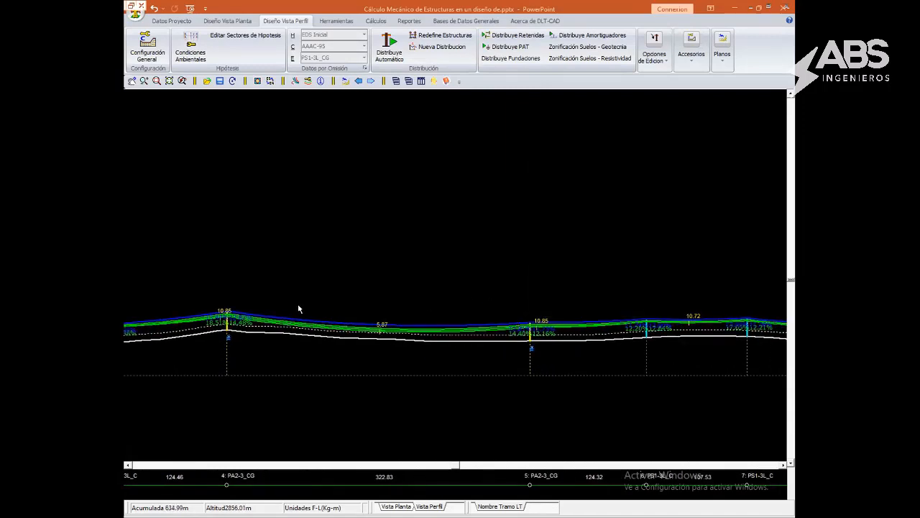
Switch the active hypothesis of the profile view to Maxima Flecha
scroll(300, 304, down, 1)
middle_drag(325, 291, 401, 259)
middle_drag(347, 273, 280, 251)
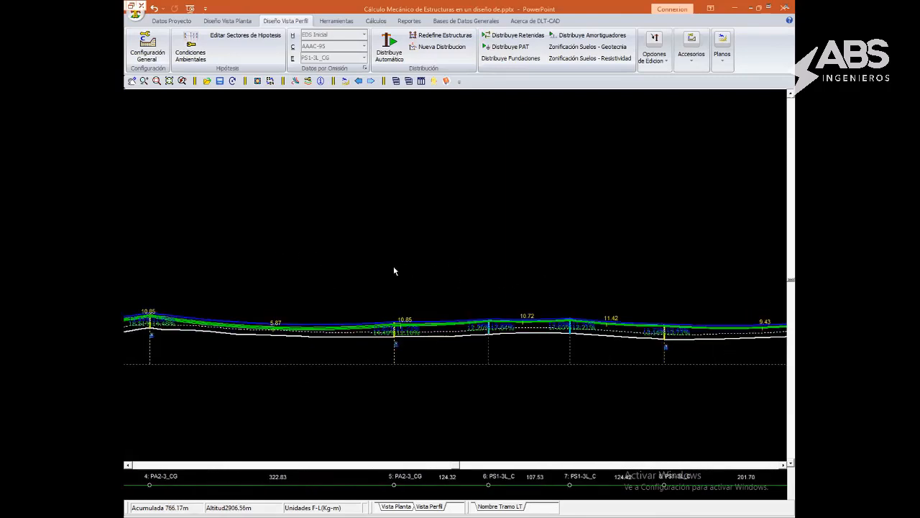
middle_drag(394, 271, 314, 257)
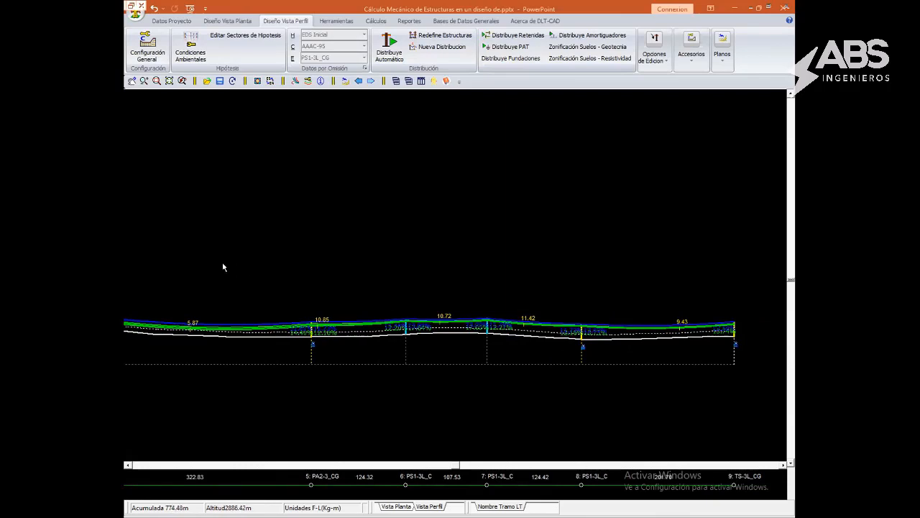
middle_drag(209, 266, 536, 259)
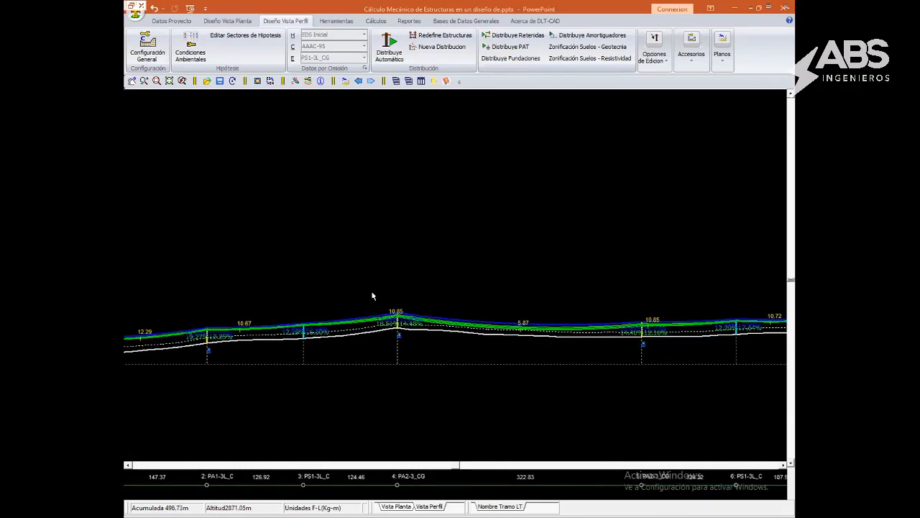
middle_drag(512, 300, 497, 257)
right_click(499, 253)
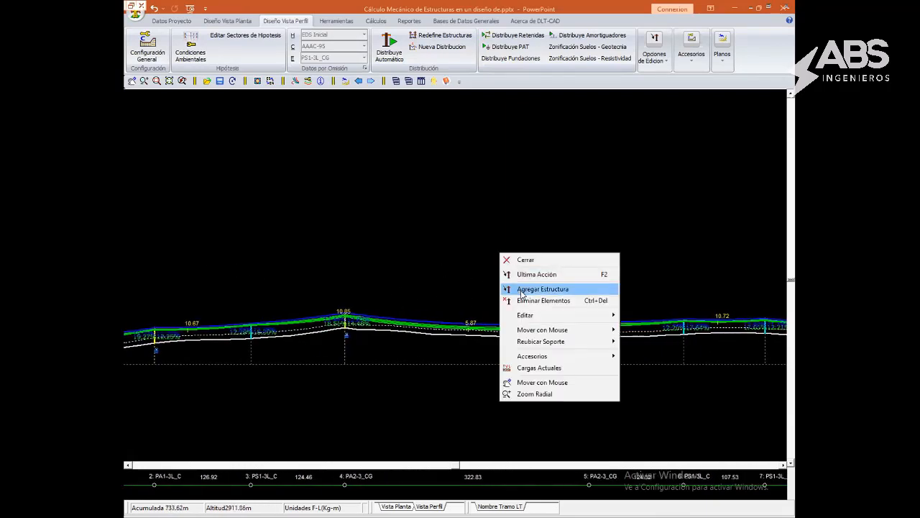
click(364, 35)
click(327, 70)
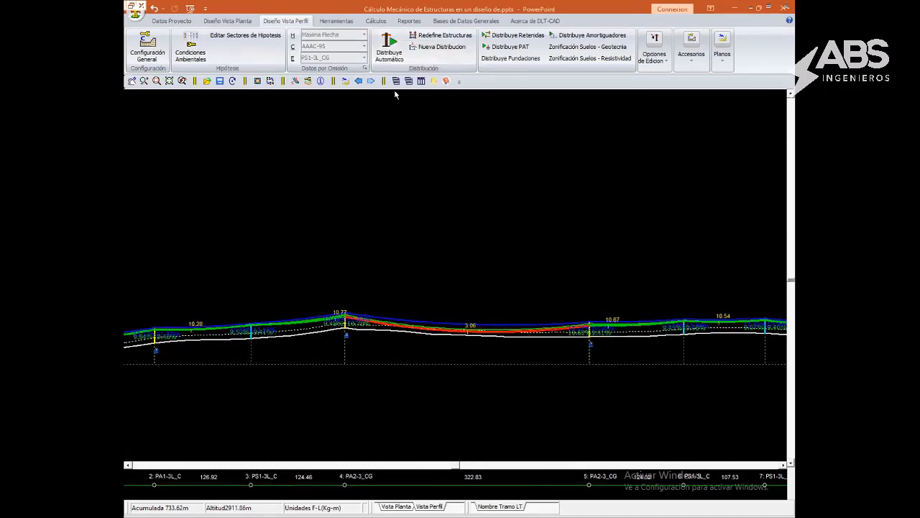
Add a structure in the long span between structures 4 and 5, about 153 m from structure 4
right_click(510, 317)
click(535, 335)
click(462, 327)
right_click(476, 261)
click(489, 268)
scroll(472, 301, up, 2)
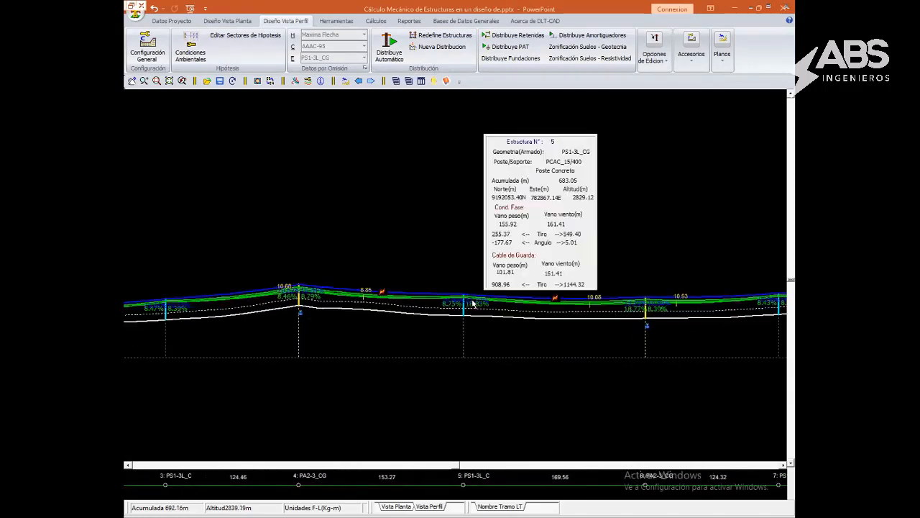
Move the support of the new structure 5 to about 123 m from structure 4
middle_drag(415, 257, 391, 296)
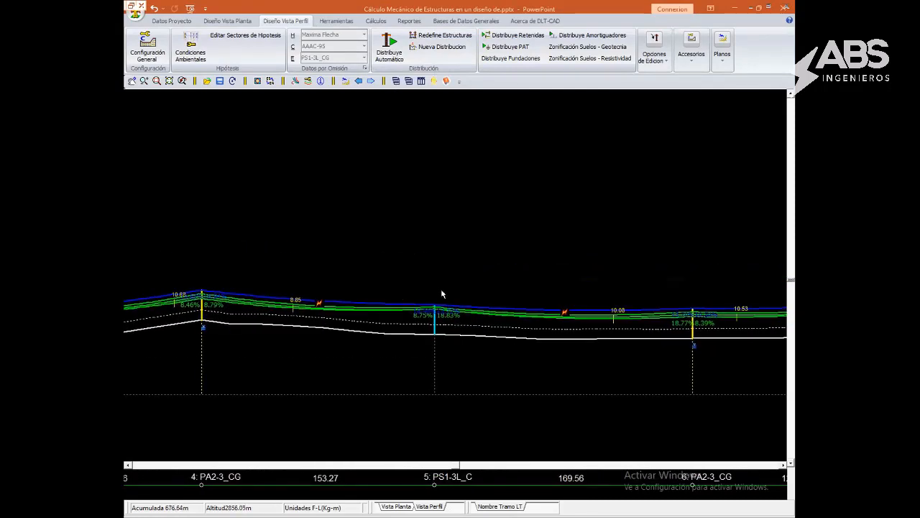
right_click(397, 240)
mouse_move(467, 317)
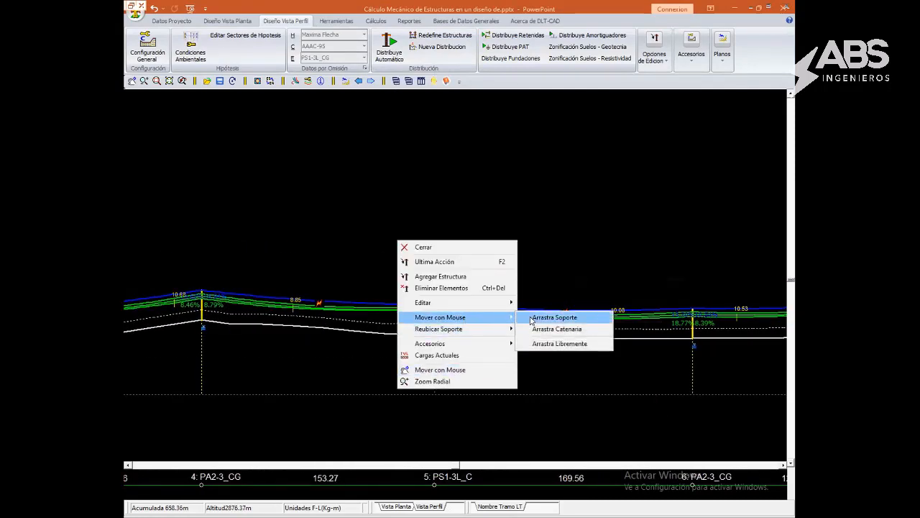
click(553, 317)
click(390, 331)
Add another structure between structures 5 and 6, about 70 m from structure 5, and end the placement
right_click(468, 270)
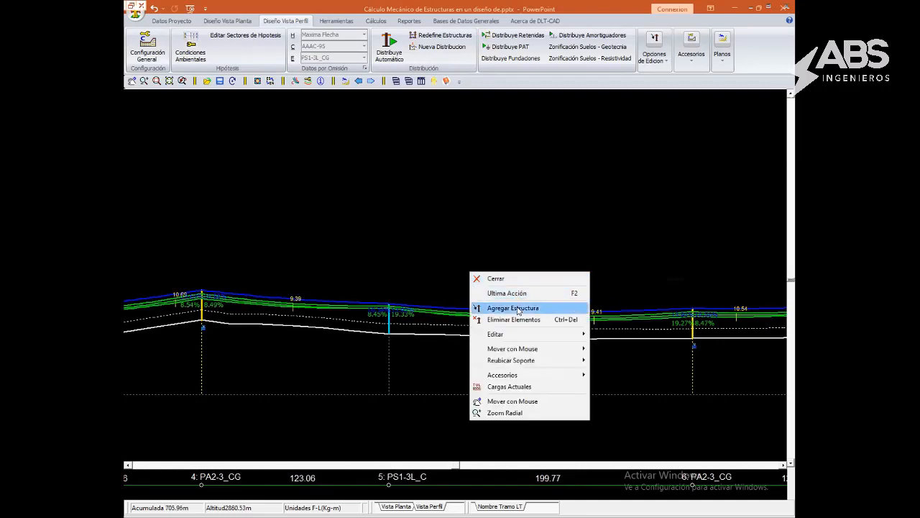
click(503, 304)
click(501, 337)
click(517, 240)
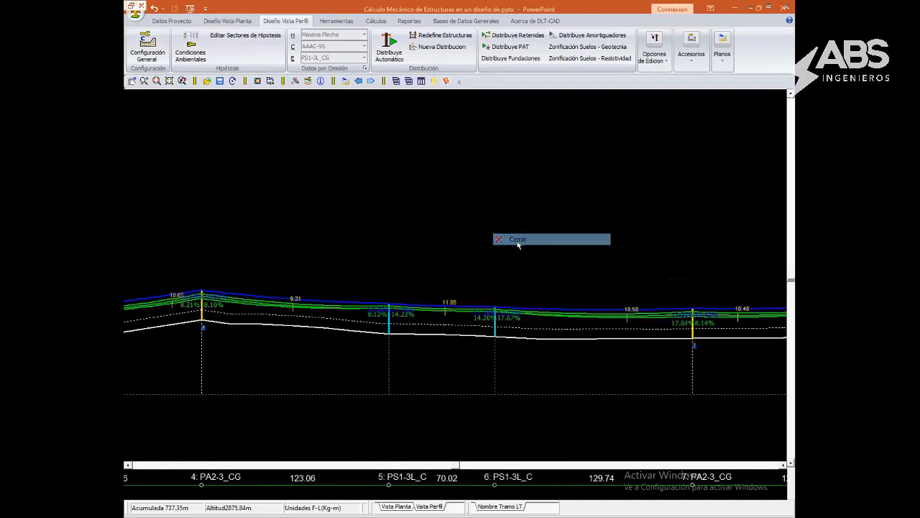
Redefine the retention structures across the whole project with assembly PR3-3L_CG on PCAC_15/400 supports, placed every 600 m
click(434, 47)
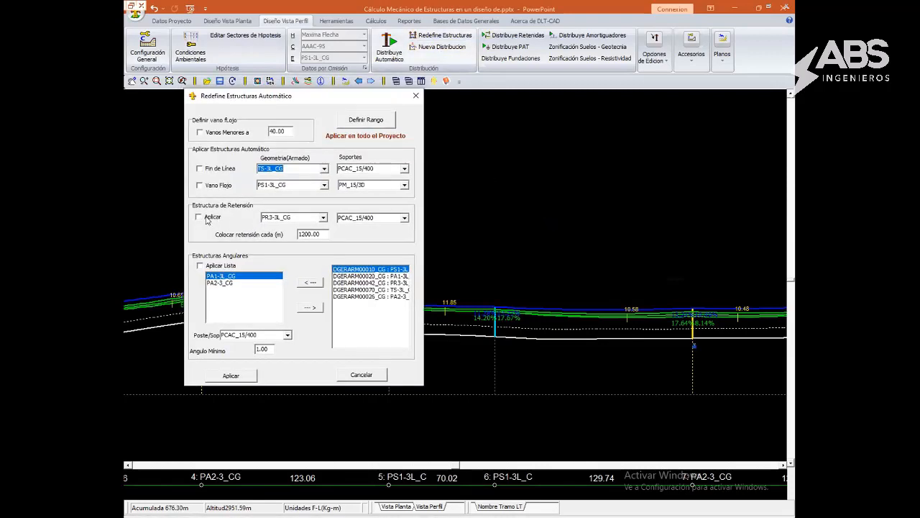
click(202, 216)
click(252, 375)
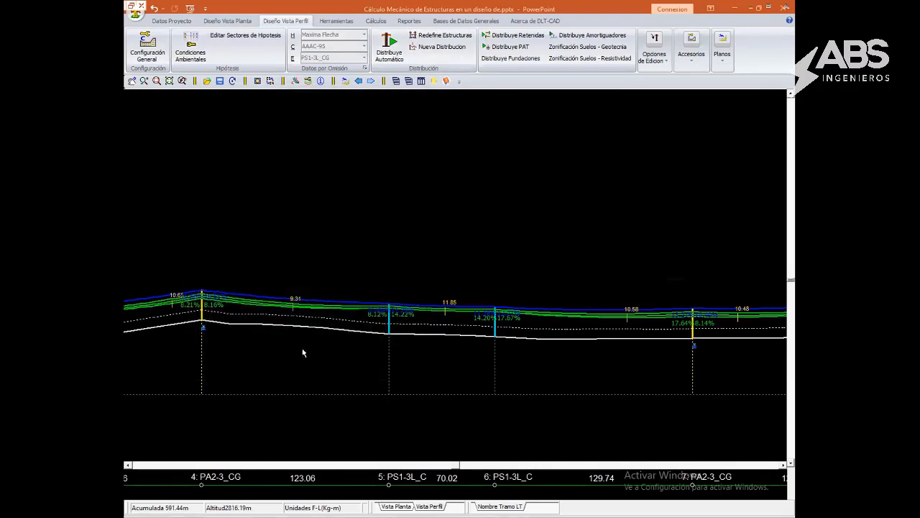
scroll(301, 340, down, 3)
middle_drag(371, 314, 551, 301)
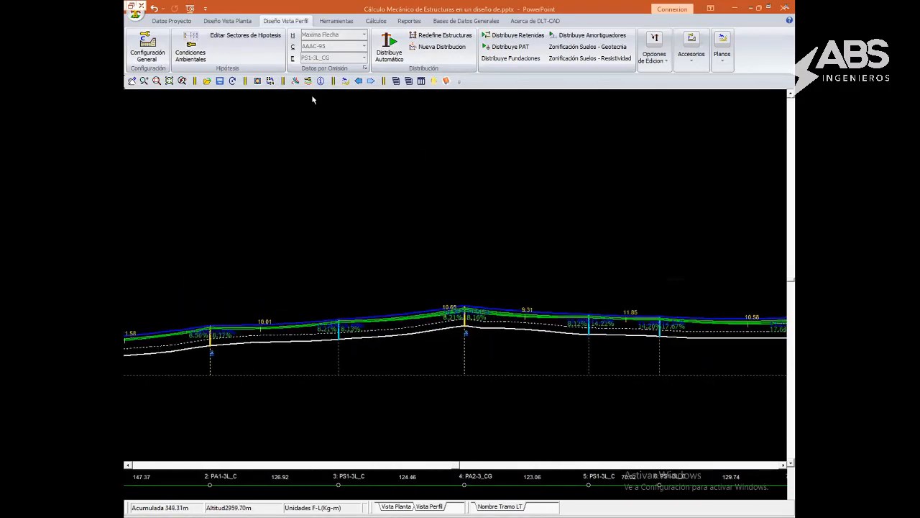
click(435, 35)
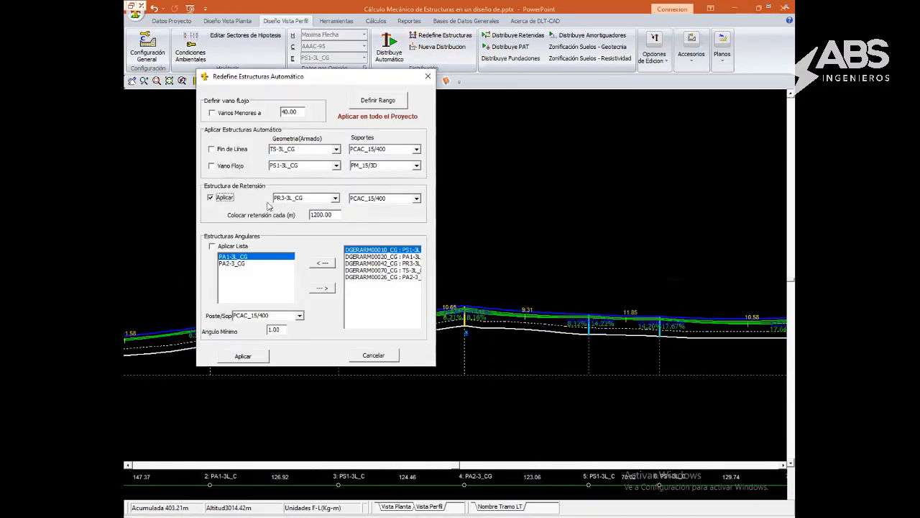
key(Tab)
text(60)
click(254, 358)
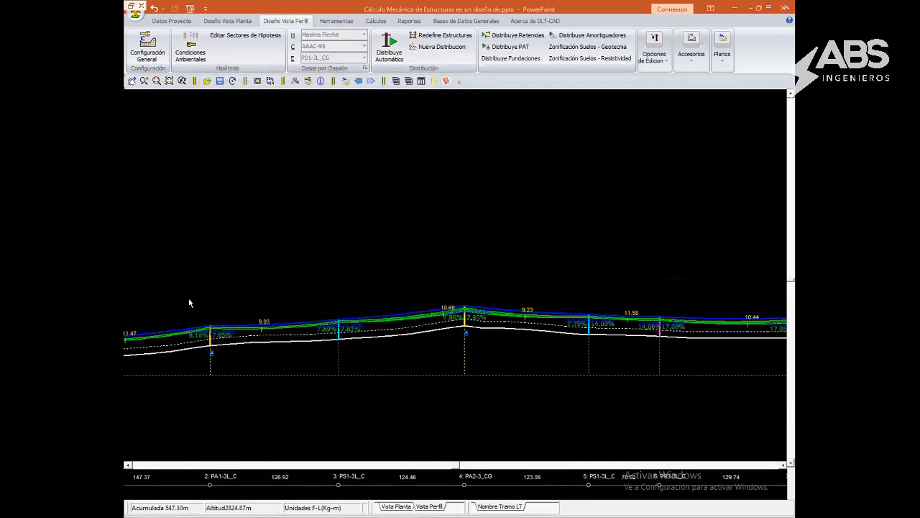
Add a structure near the middle of the last span, about 106 m past structure 10, and end the placement
key(Right)
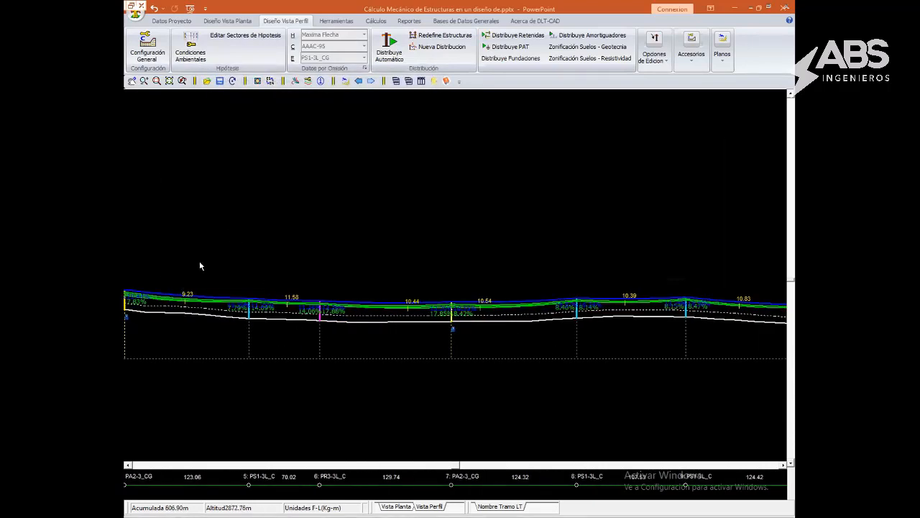
scroll(211, 287, down, 4)
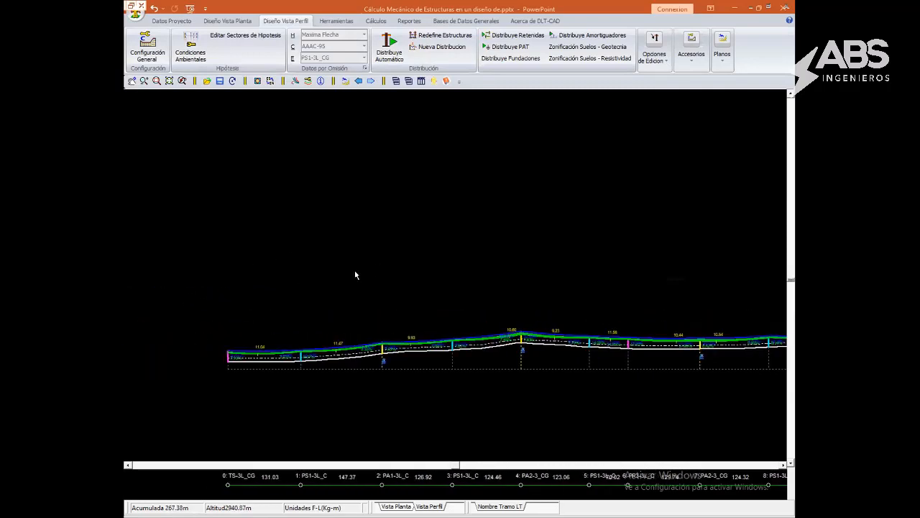
key(Right)
key(Right)
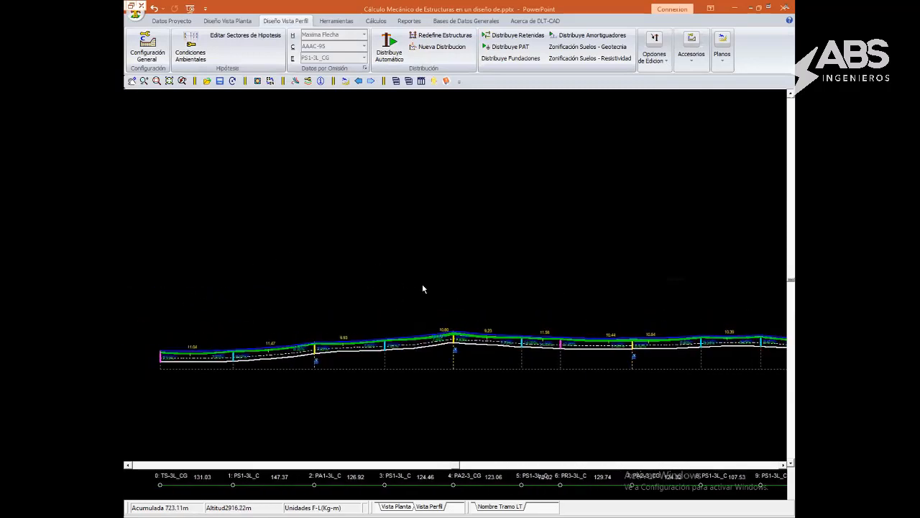
key(Right)
key(Right)
key(Right)
scroll(390, 350, up, 2)
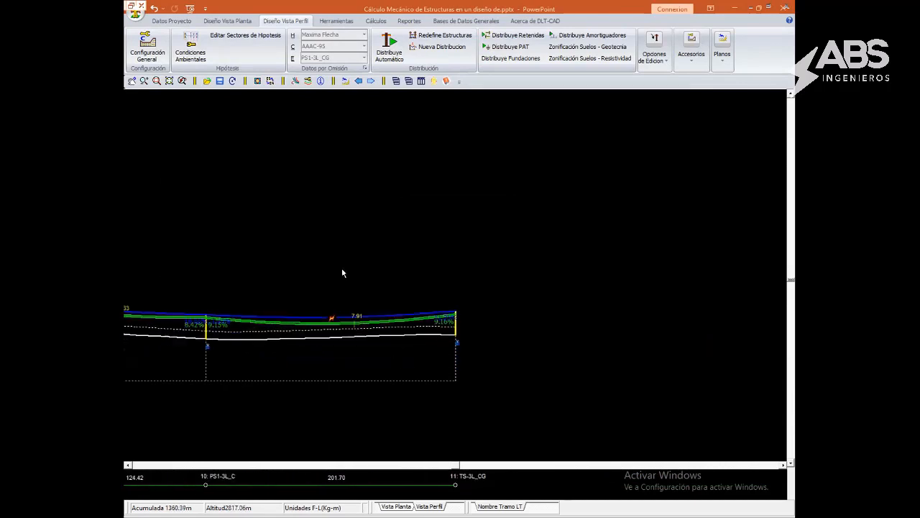
right_click(317, 232)
click(360, 267)
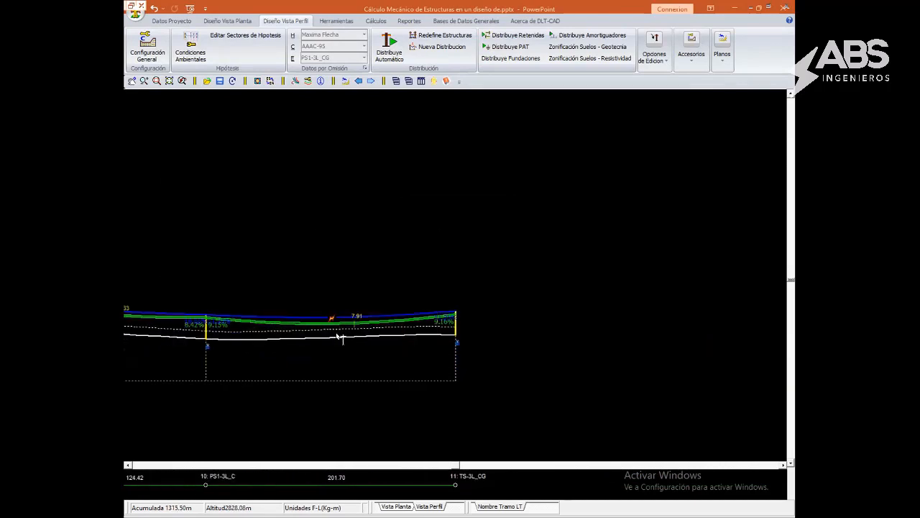
right_click(304, 236)
click(345, 246)
Review the adjusted structure distribution along the line profile
scroll(179, 325, down, 2)
middle_drag(136, 291, 485, 291)
middle_drag(188, 258, 442, 237)
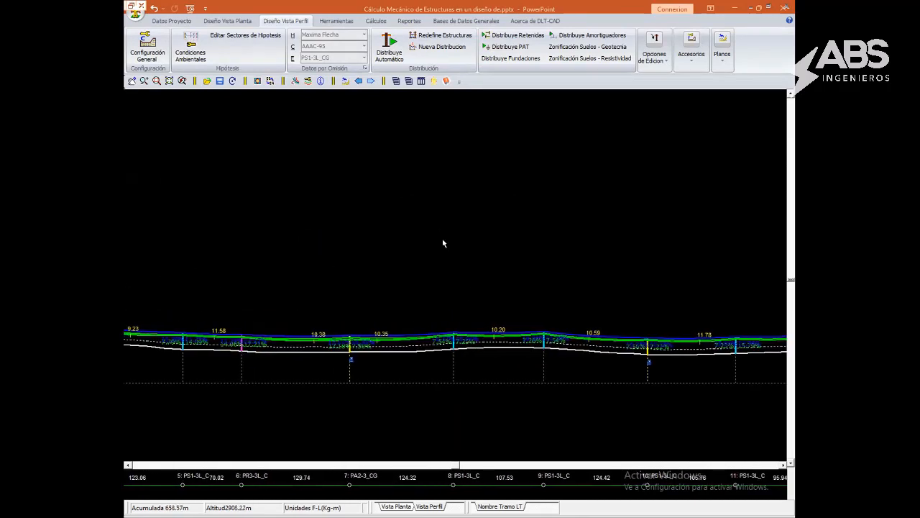
middle_drag(275, 283, 513, 256)
middle_drag(578, 271, 395, 277)
middle_drag(595, 285, 434, 283)
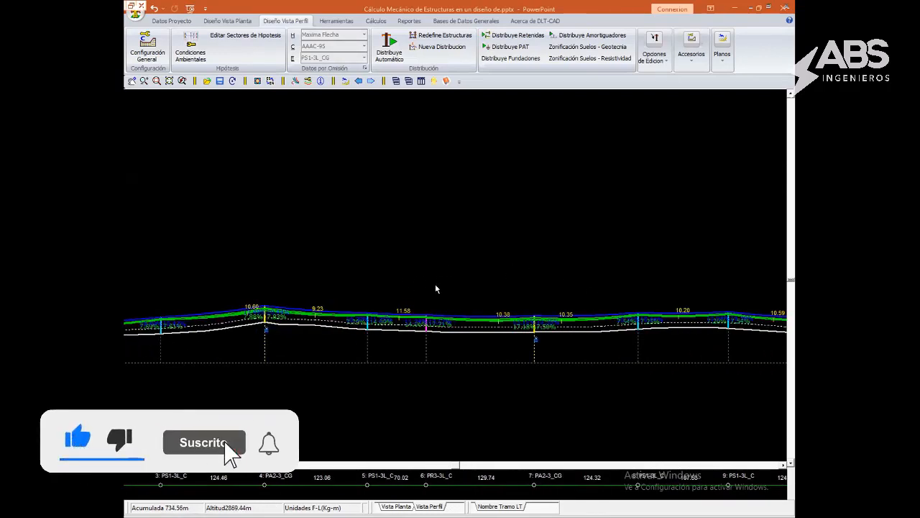
scroll(435, 289, up, 3)
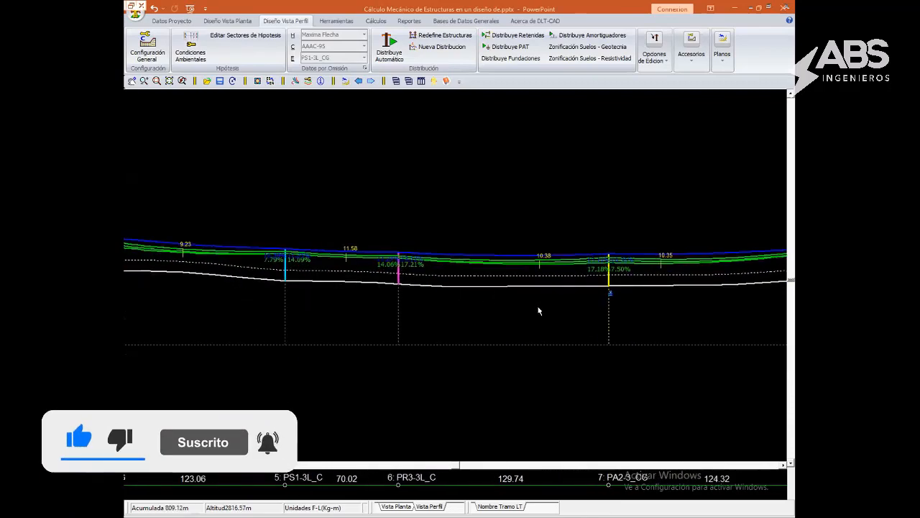
scroll(410, 289, down, 4)
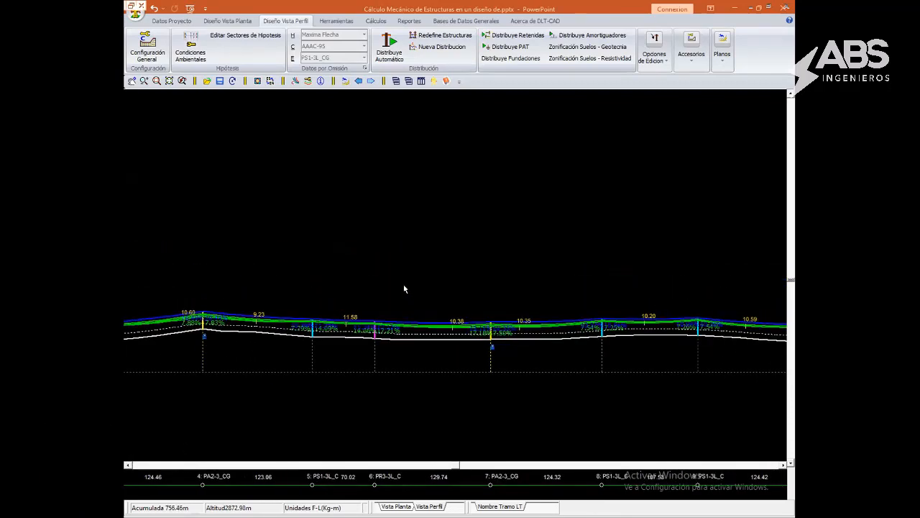
middle_drag(354, 256, 443, 260)
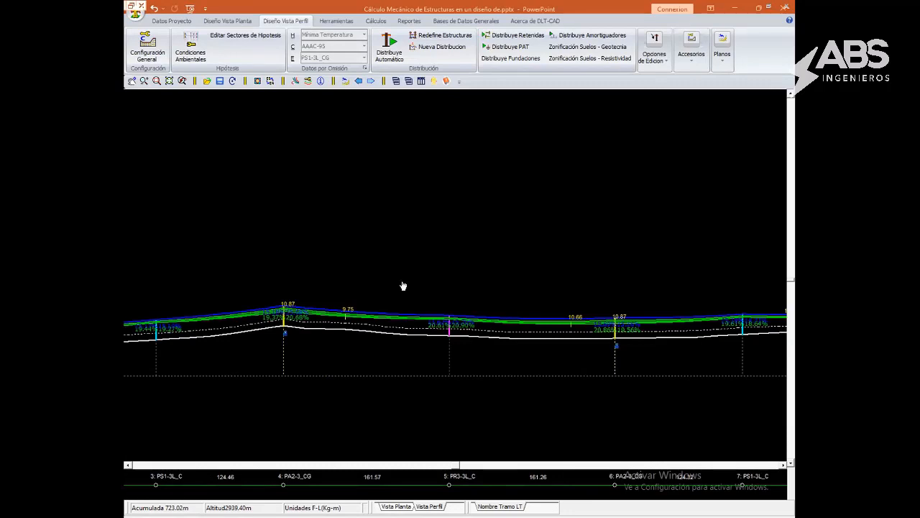
scroll(407, 283, down, 2)
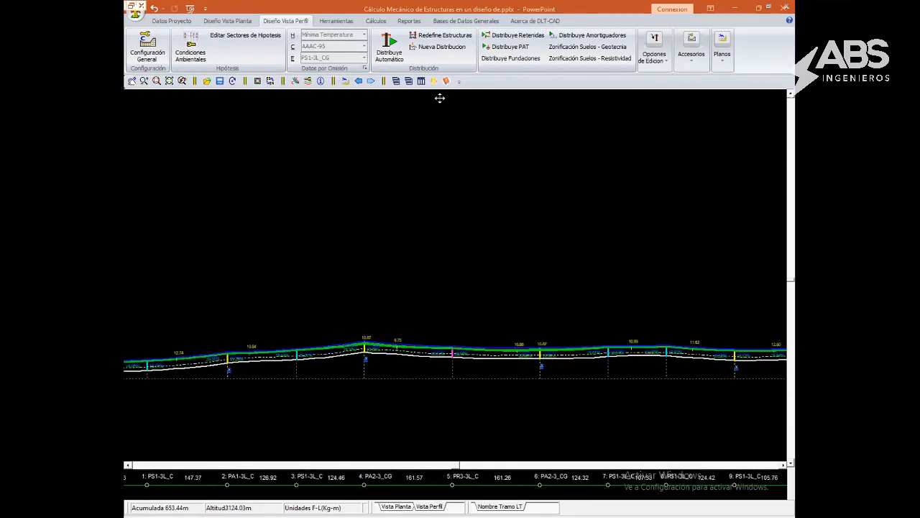
Open the CM Soportes CA mechanical calculation report for the structures and move its window so the whole table shows
click(375, 20)
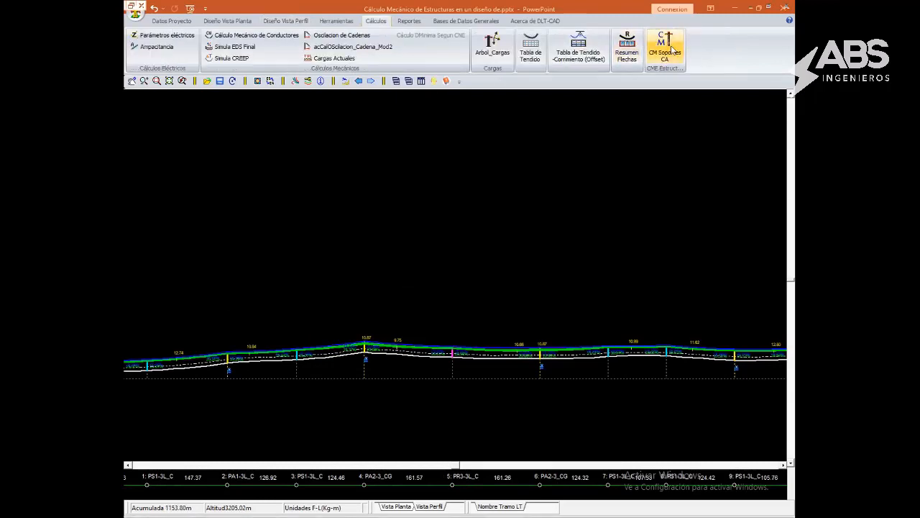
click(672, 49)
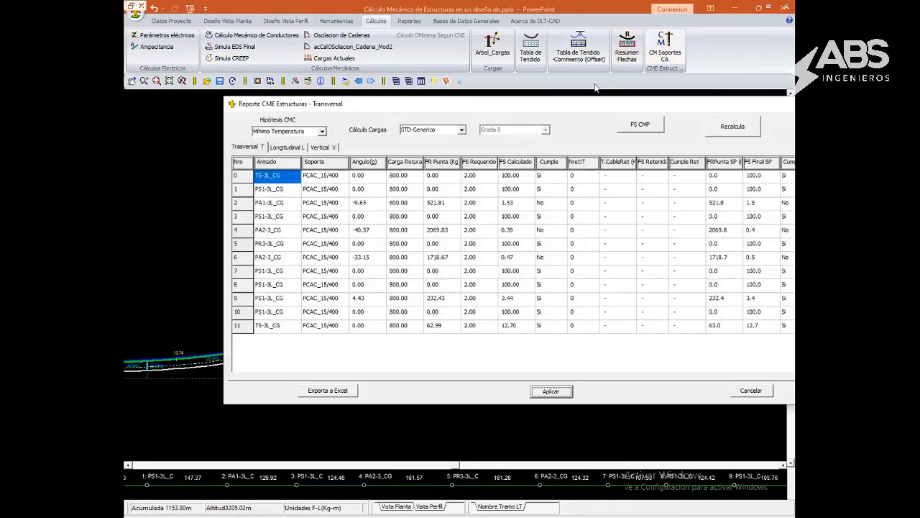
click(595, 88)
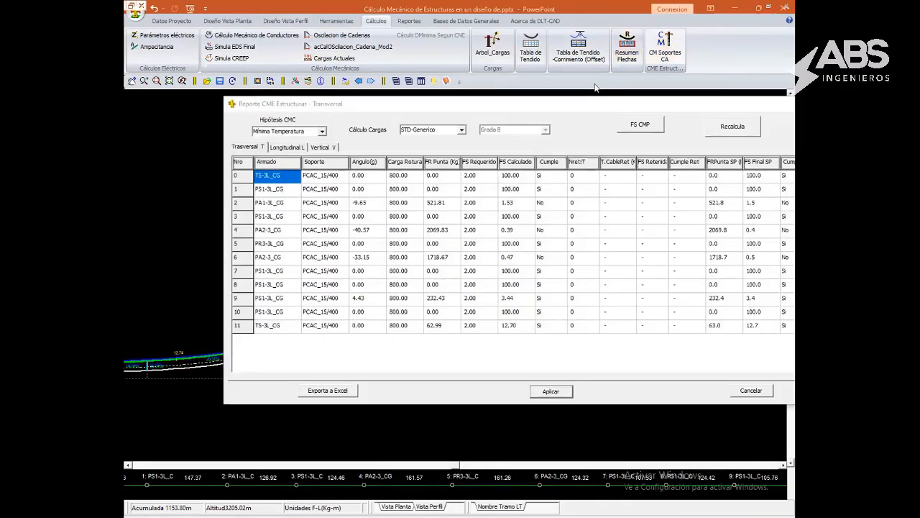
drag(470, 105, 387, 126)
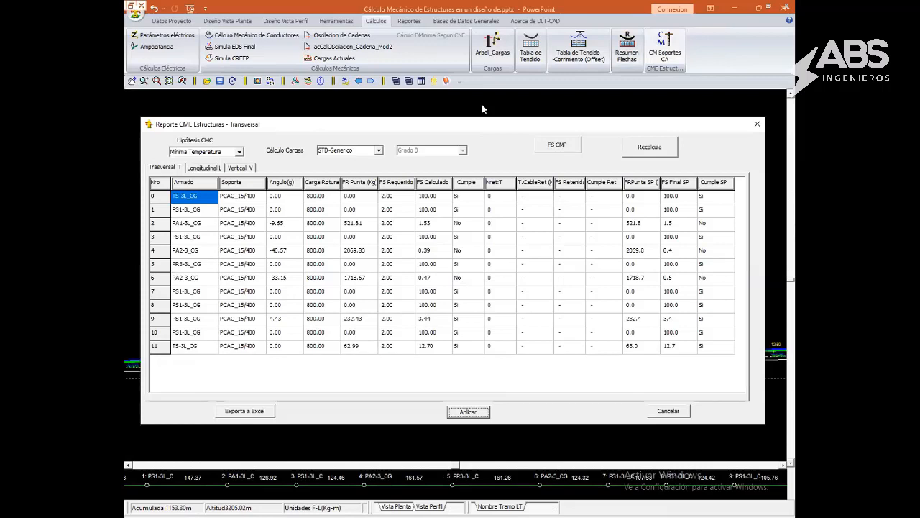
click(482, 106)
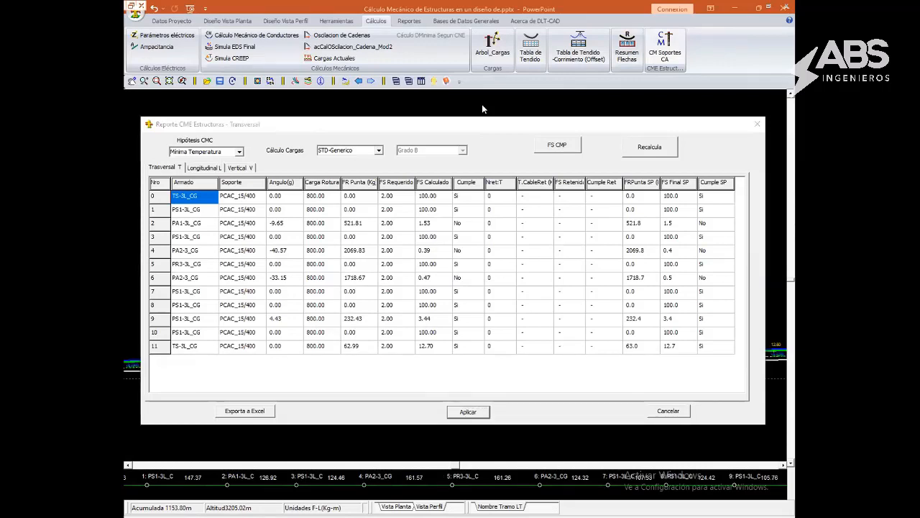
click(349, 133)
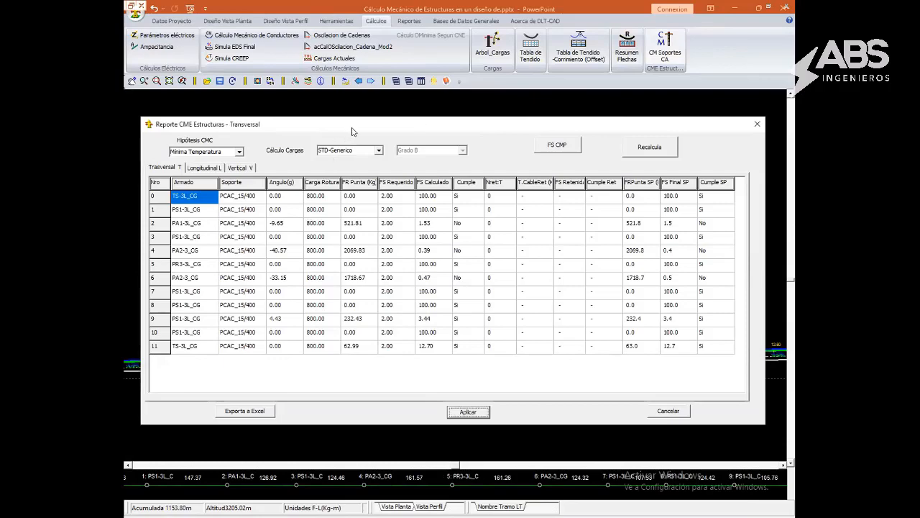
drag(361, 129, 371, 124)
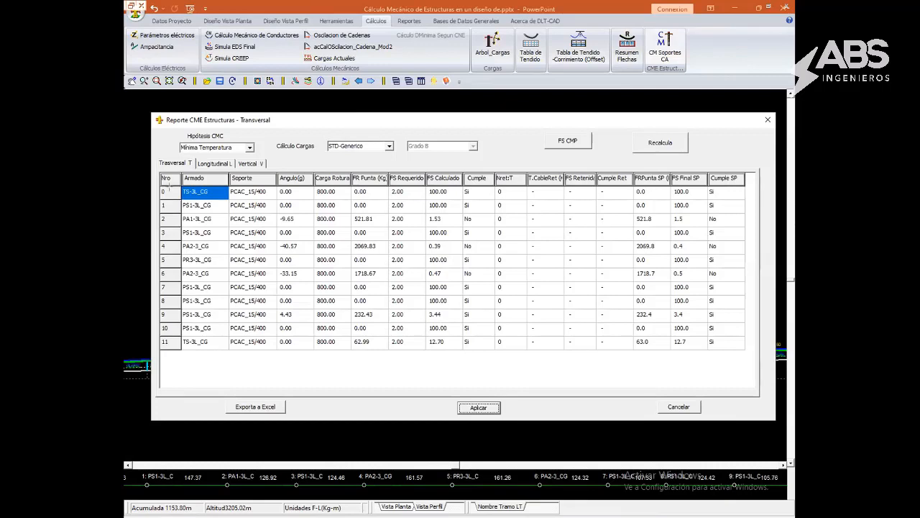
Examine the structure number, assembly, support, angle and breaking load columns of the transversal report
mouse_move(178, 174)
mouse_down()
mouse_move(226, 297)
mouse_move(227, 353)
mouse_up()
mouse_move(153, 174)
mouse_down()
mouse_move(181, 375)
mouse_move(179, 352)
mouse_up()
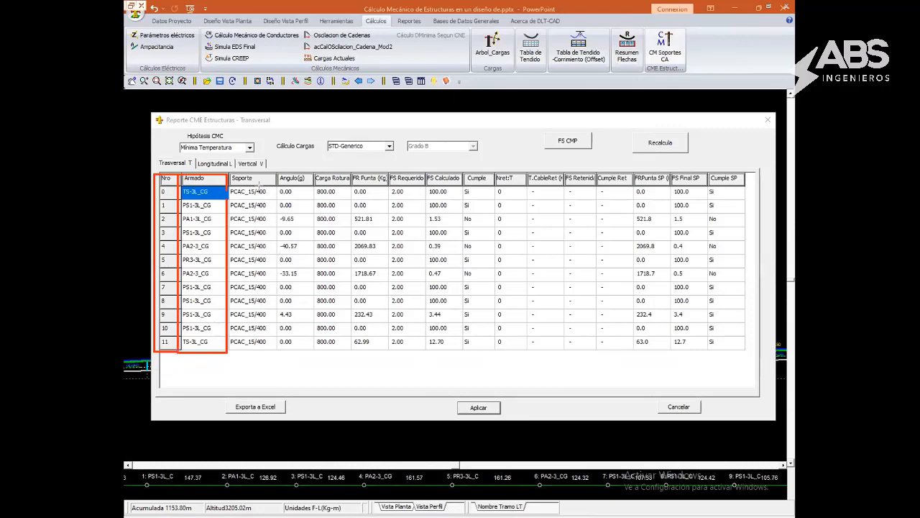
mouse_move(227, 174)
mouse_down()
mouse_move(277, 290)
mouse_move(274, 352)
mouse_up()
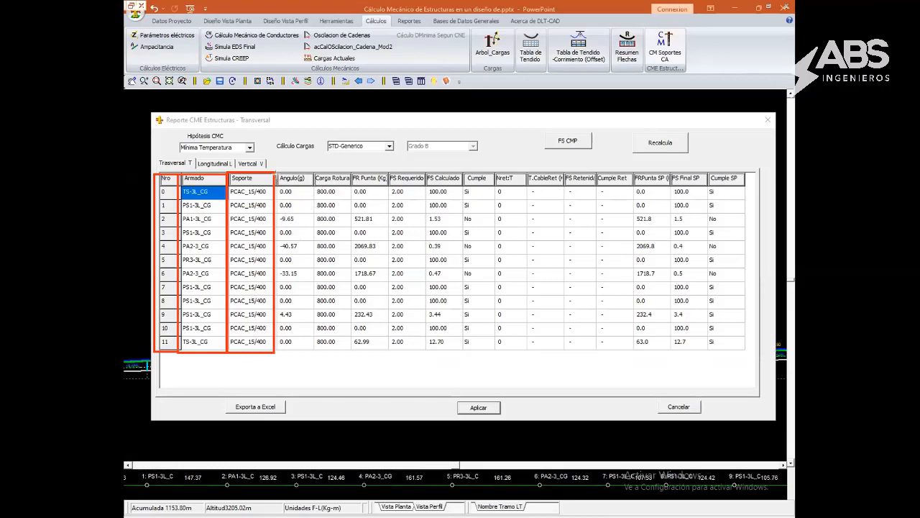
drag(275, 173, 313, 352)
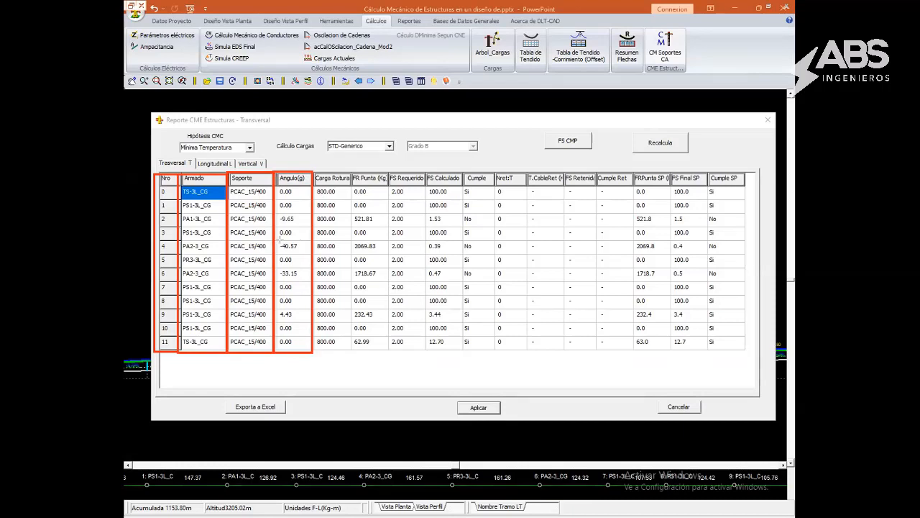
drag(312, 171, 351, 352)
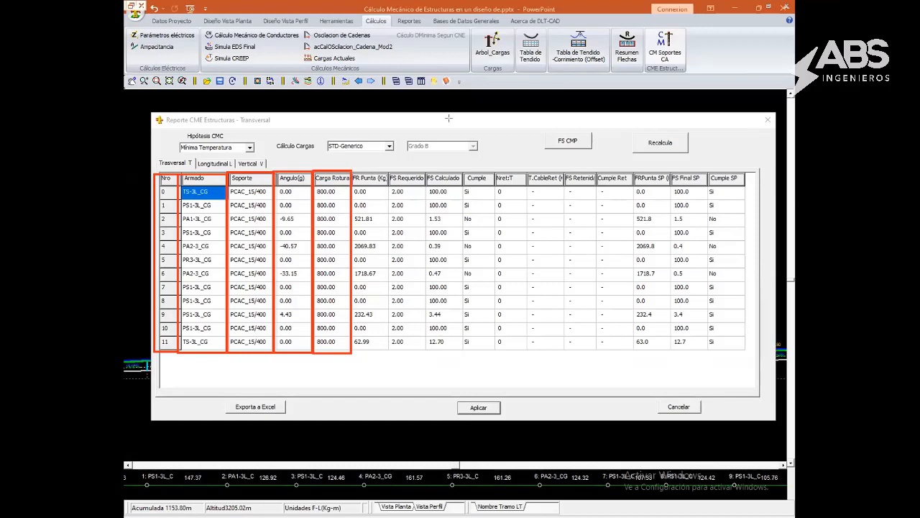
Recalculate the transversal structure report for the Máximo Viento hypothesis
click(249, 147)
click(237, 173)
click(660, 144)
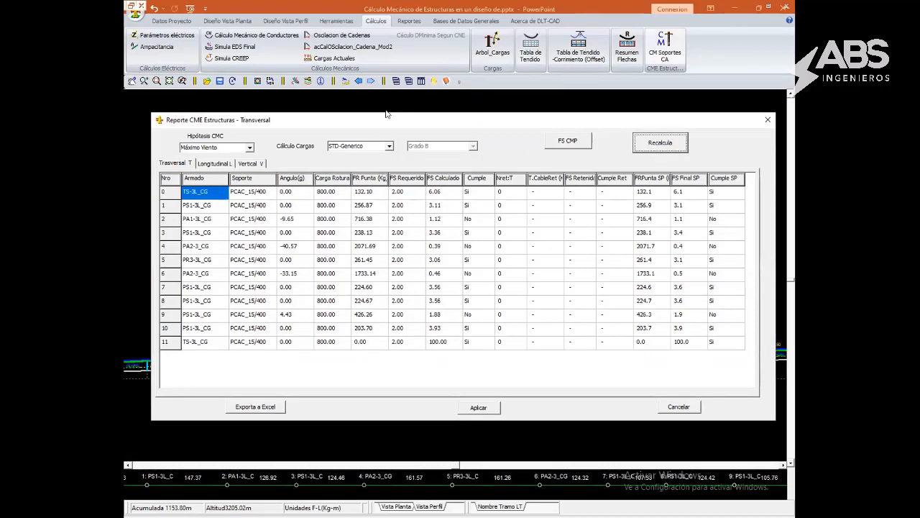
Compare the tip forces with the breaking loads of the first structures and check structure 2's calculated safety factor
mouse_move(348, 171)
mouse_down()
mouse_move(391, 295)
mouse_move(388, 346)
mouse_up()
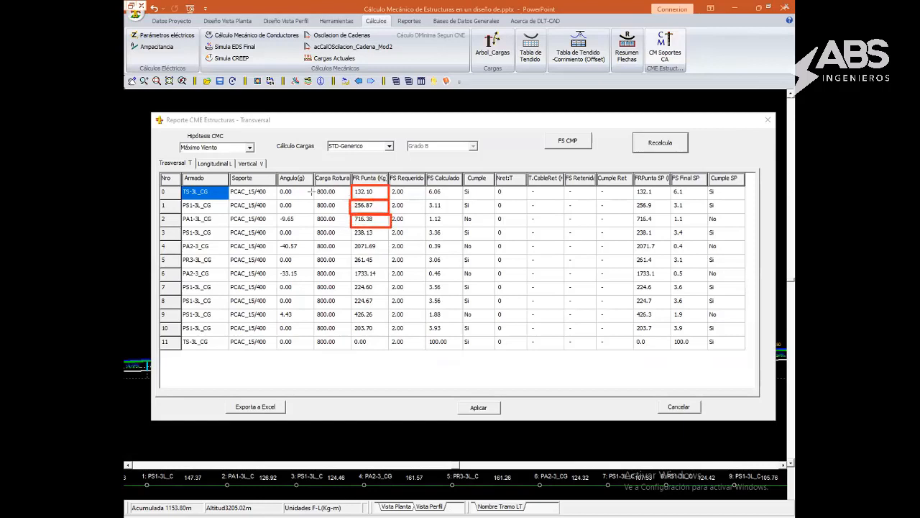
drag(314, 186, 344, 226)
key(Escape)
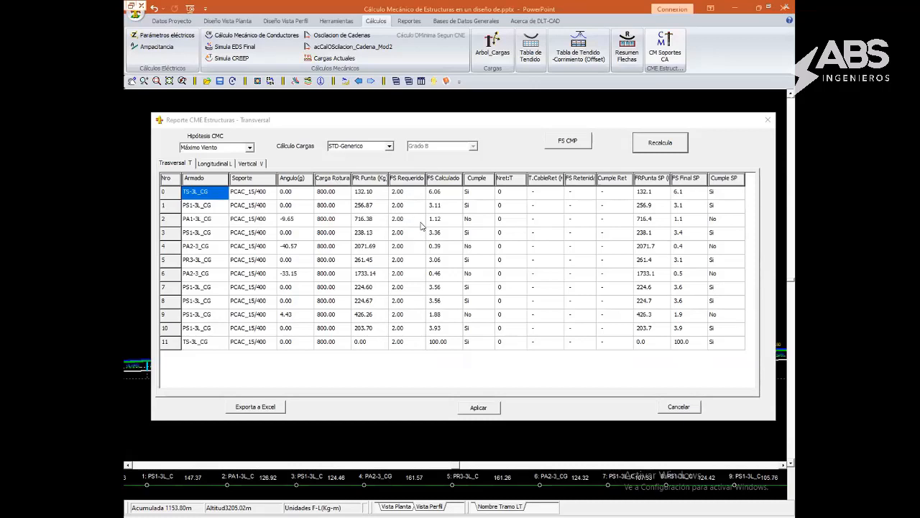
click(443, 223)
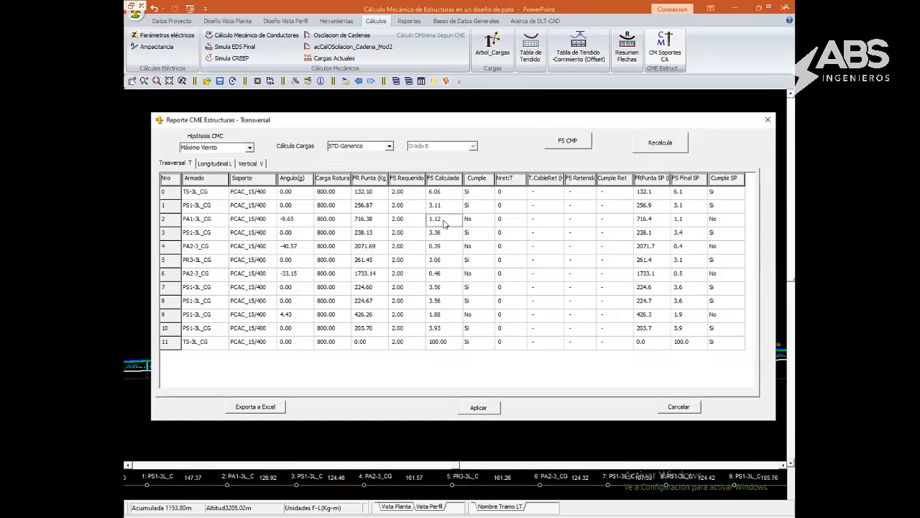
click(445, 220)
click(452, 222)
key(ctrl+2)
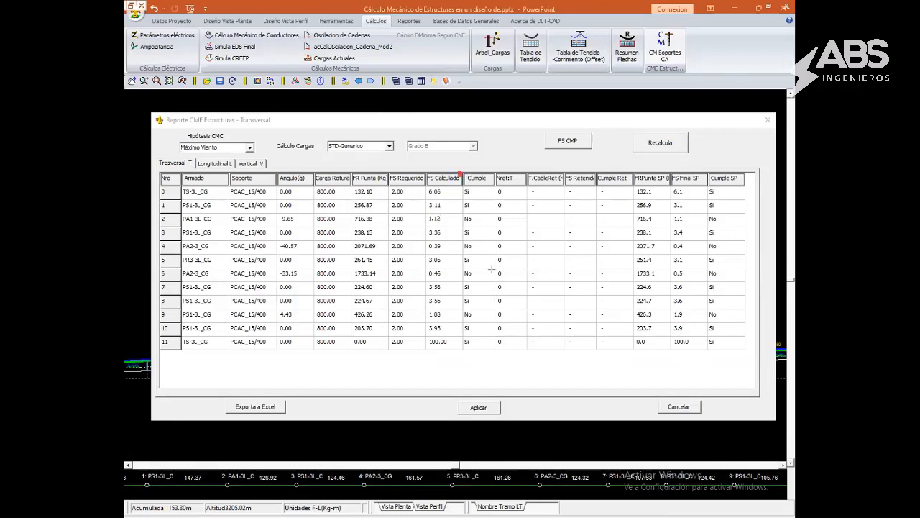
Examine the Cumple column and the rows of angle structures 2, 4 and 6 in the report
ctrl+drag(459, 173, 493, 353)
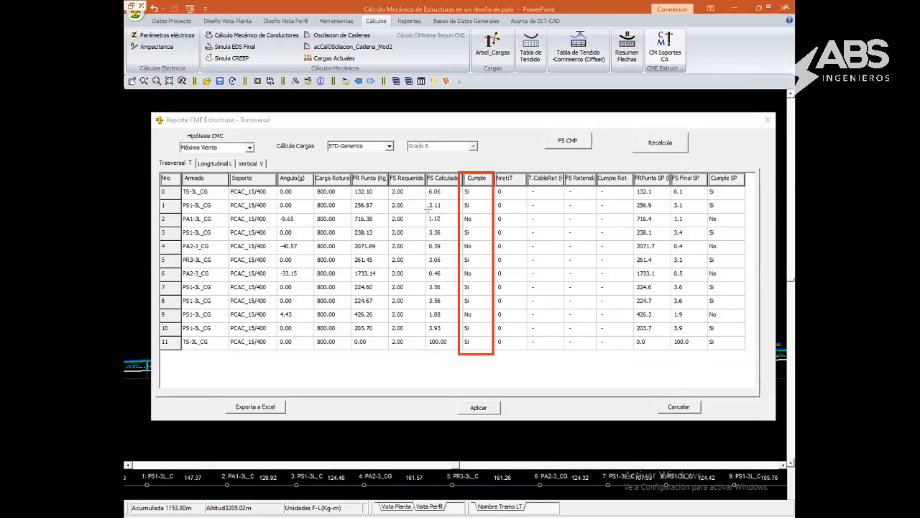
mouse_move(490, 228)
ctrl+mouse_down()
mouse_move(178, 212)
mouse_move(196, 246)
mouse_move(474, 253)
ctrl+mouse_up()
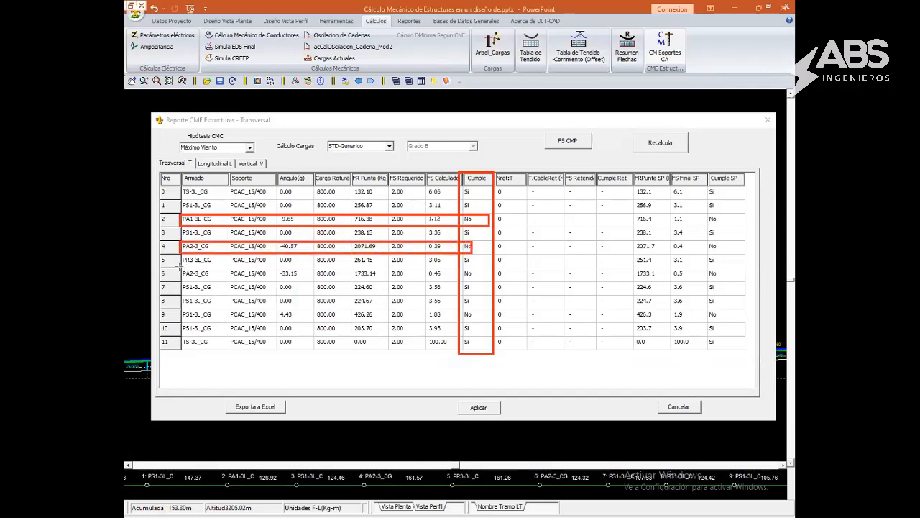
ctrl+drag(180, 268, 491, 279)
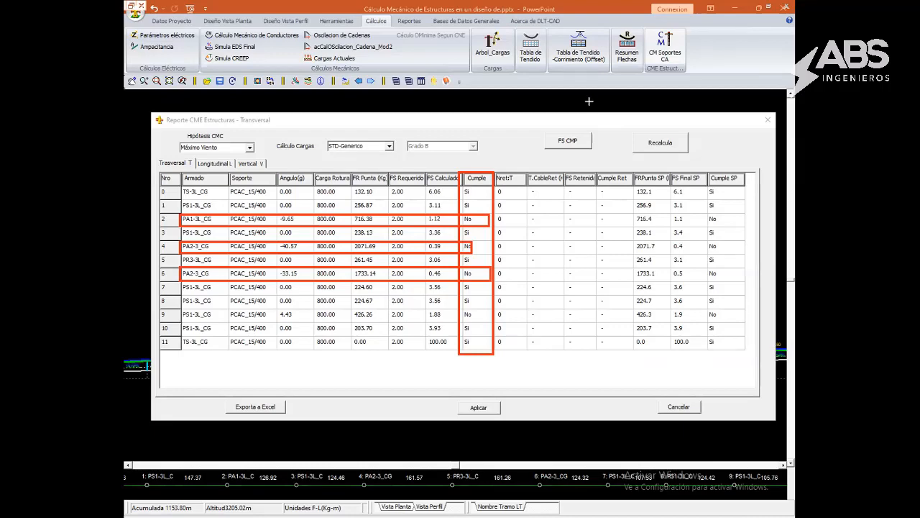
Apply and close the structure report, and switch to the PowerPoint presentation to consult slides 3 and 4
click(478, 407)
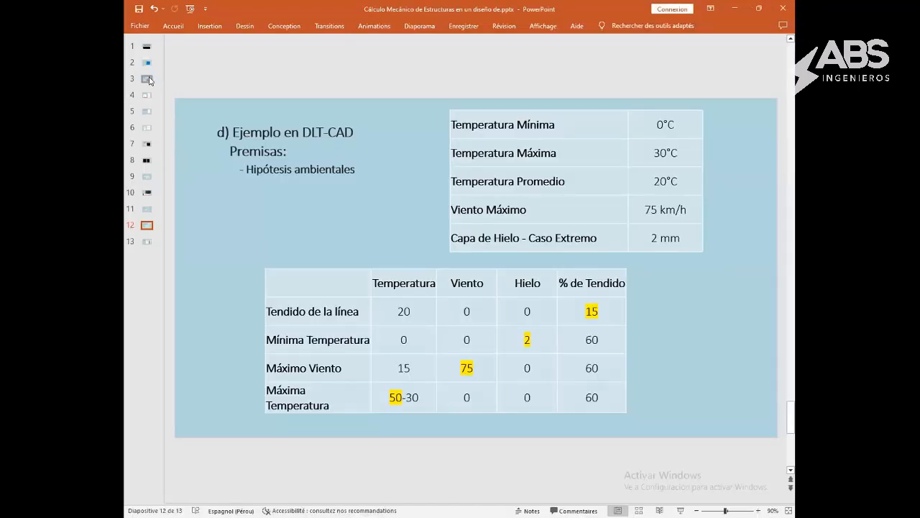
click(149, 77)
click(147, 96)
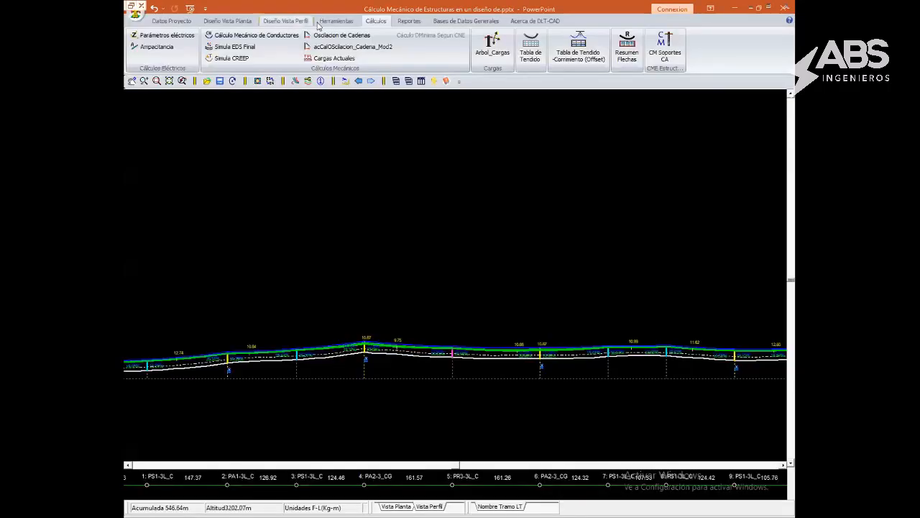
In DLT-CAD, automatically distribute RI-A guys in the current section on terminal, retention and angle structures, one per pole and side
click(286, 21)
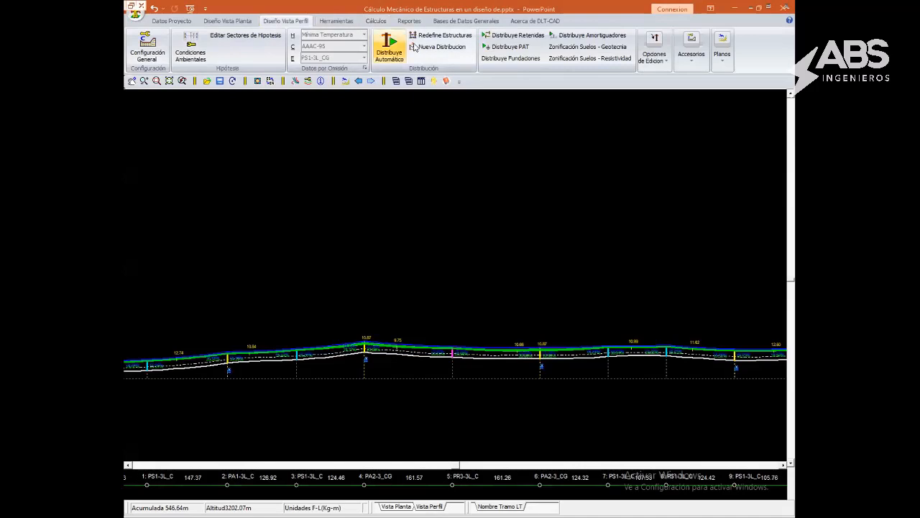
click(508, 38)
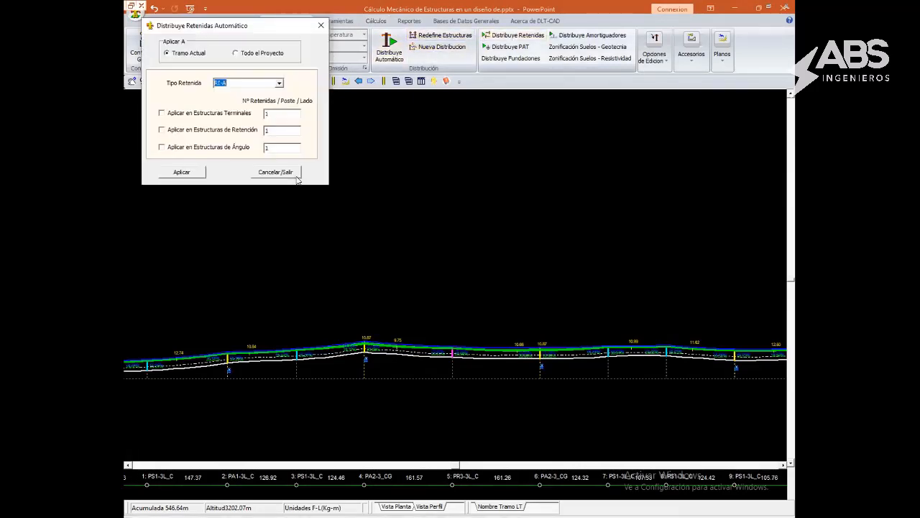
click(302, 257)
click(302, 274)
click(300, 291)
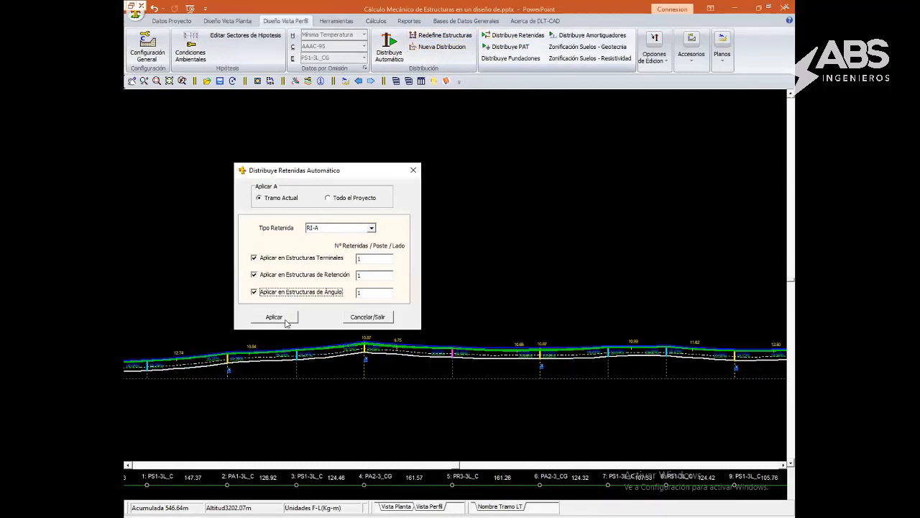
click(274, 317)
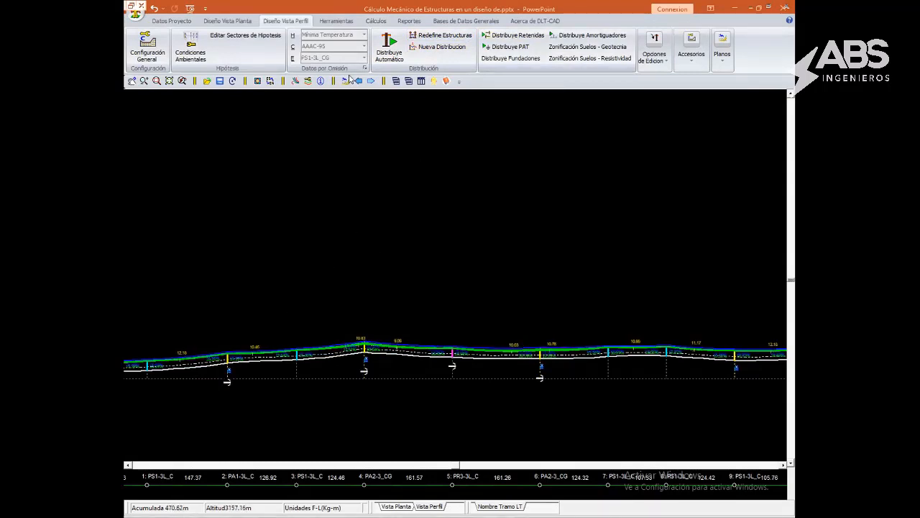
Set the profile's default hypothesis to Máximo Viento and reopen the CM Soportes CA structure report
click(364, 35)
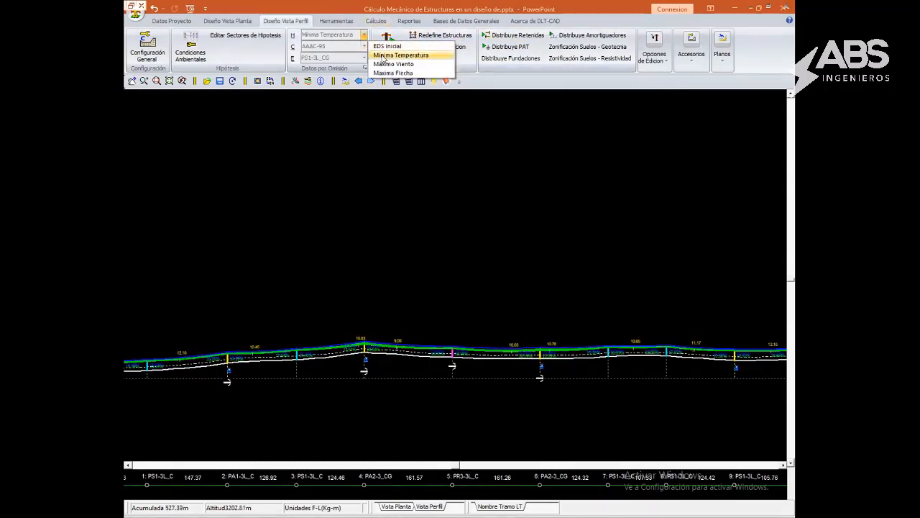
click(388, 58)
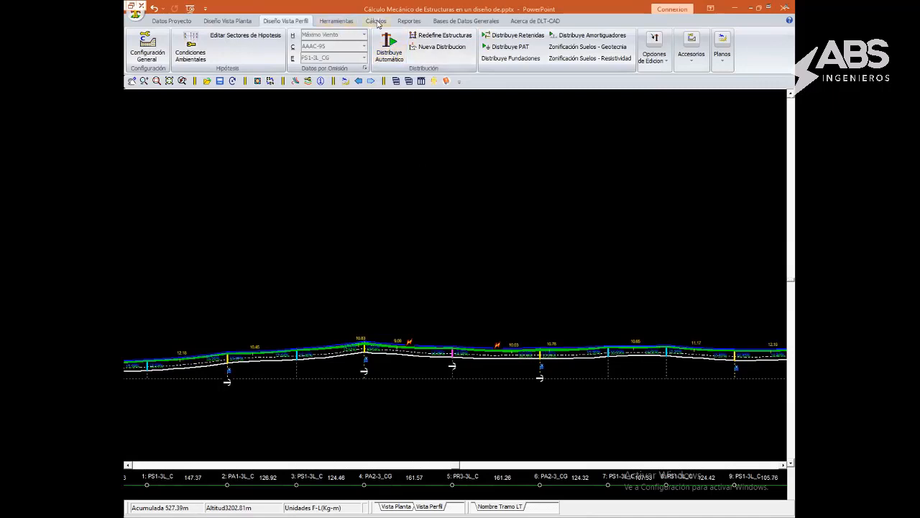
click(375, 20)
click(661, 45)
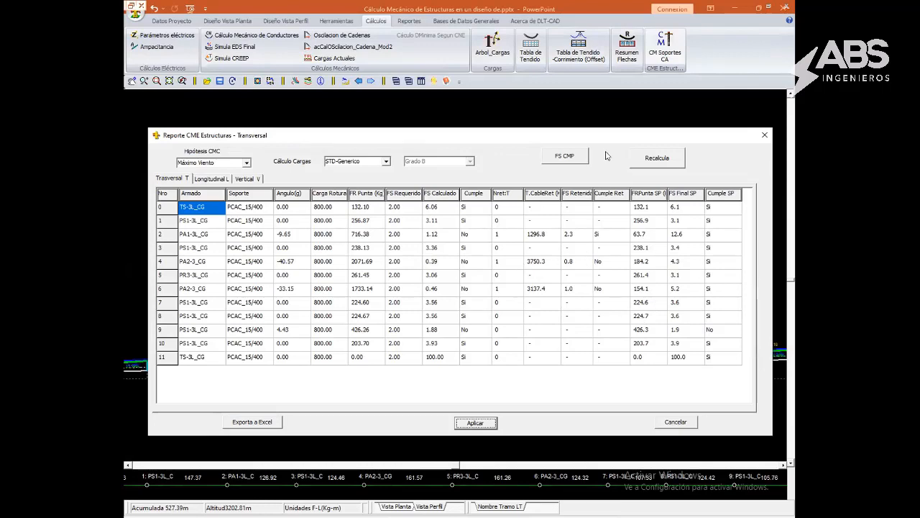
Examine the Cumple SP column and structure 9's entry in it, and cancel the report
mouse_move(704, 187)
mouse_down()
mouse_move(740, 384)
mouse_move(740, 364)
mouse_up()
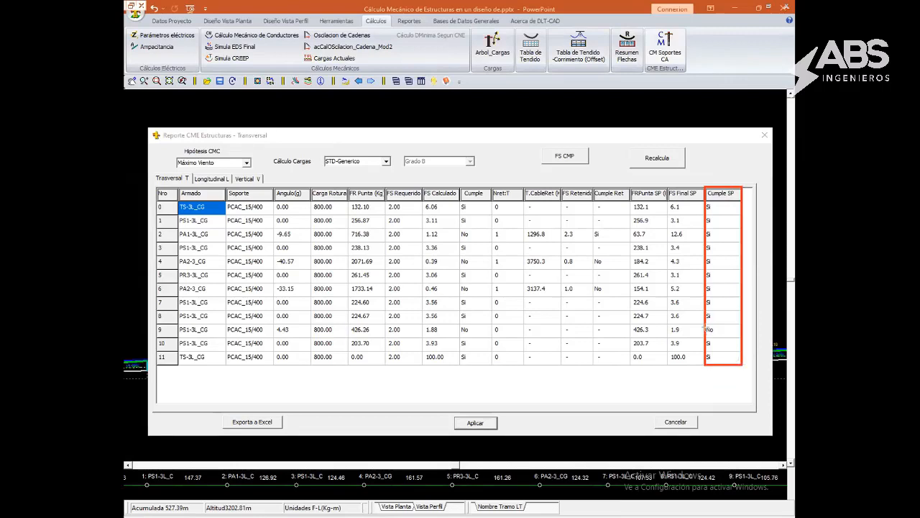
drag(702, 322, 730, 335)
click(679, 423)
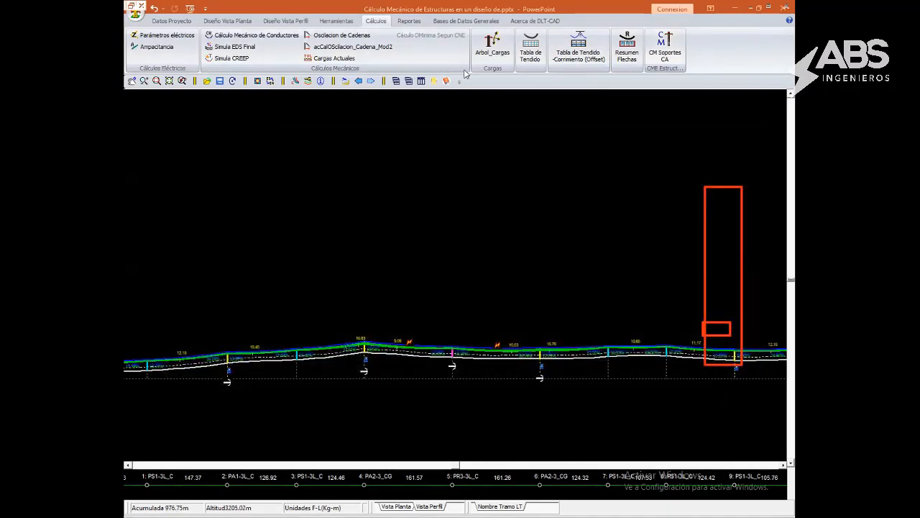
scroll(554, 315, up, 3)
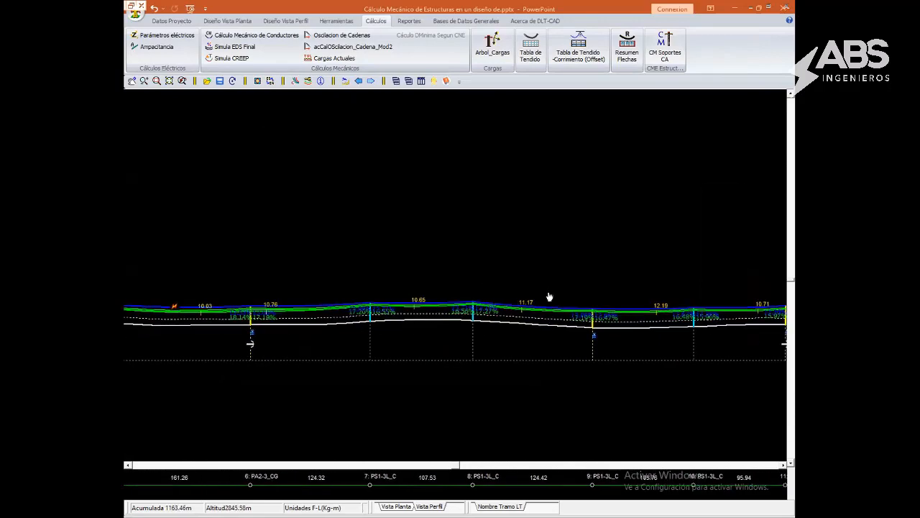
Check the line angle of point 63 under structure 9 in the topographic profile points table and accept the table
scroll(490, 291, up, 2)
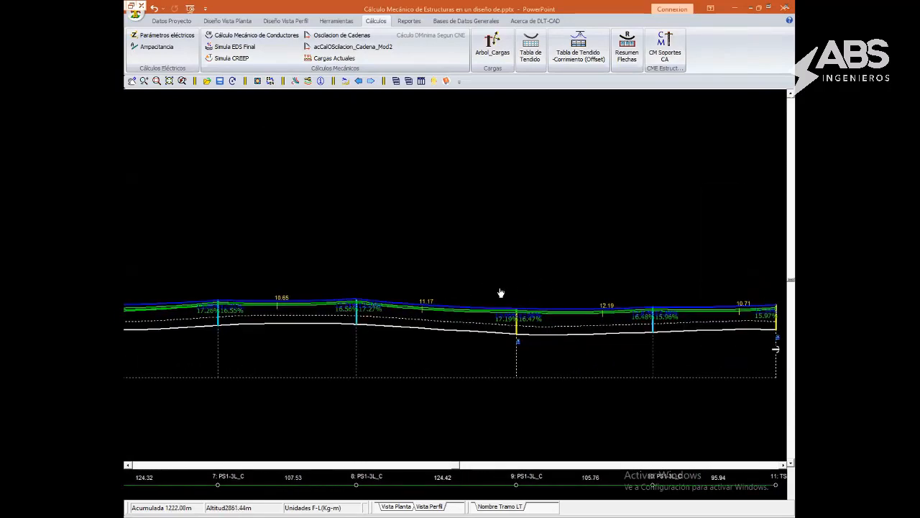
right_click(523, 255)
click(509, 390)
mouse_move(483, 344)
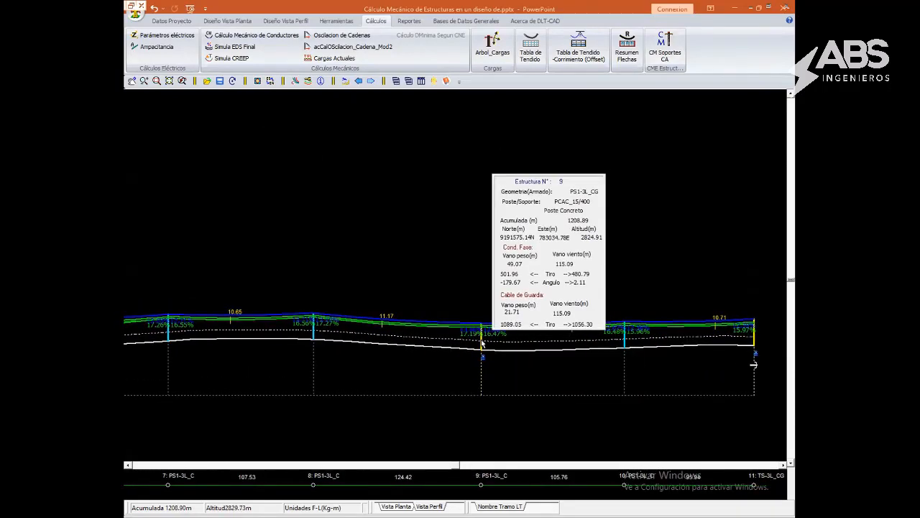
double_click(482, 356)
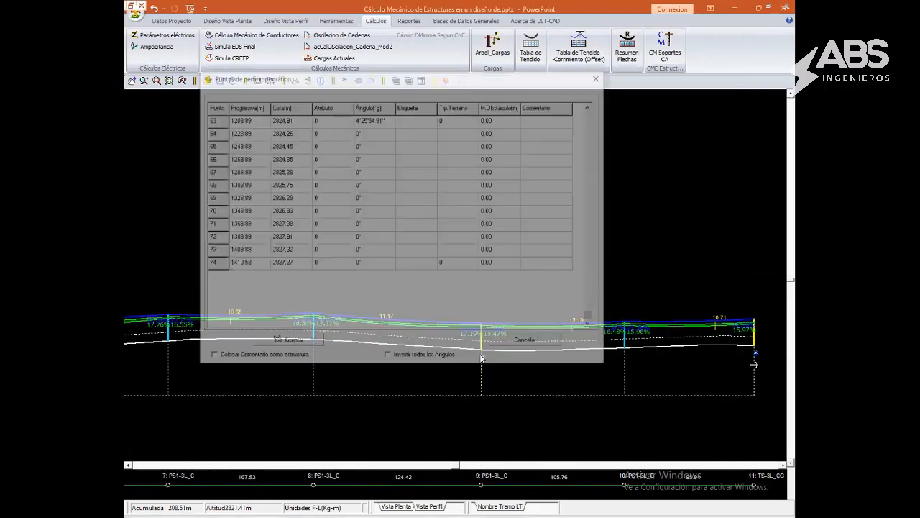
drag(339, 76, 334, 159)
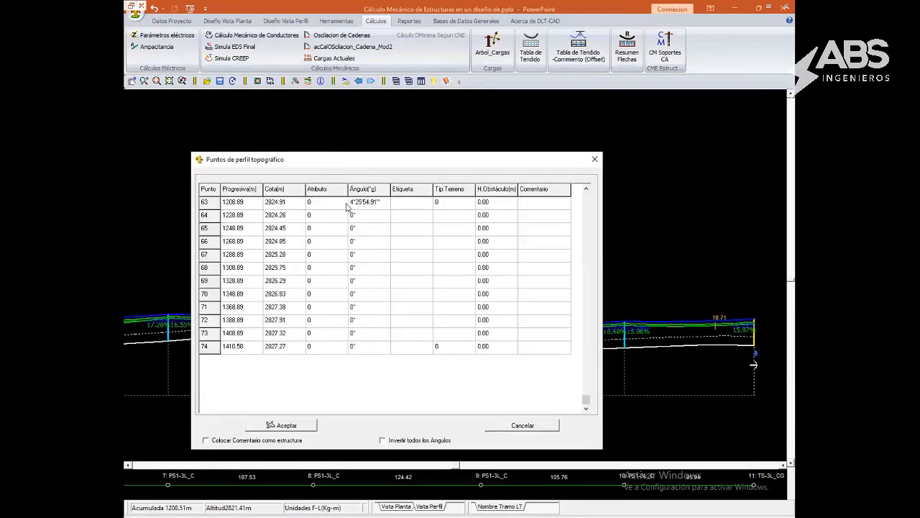
click(282, 425)
Change the main geometry of structure 9 to PA1-3L_CG and apply it
mouse_move(480, 341)
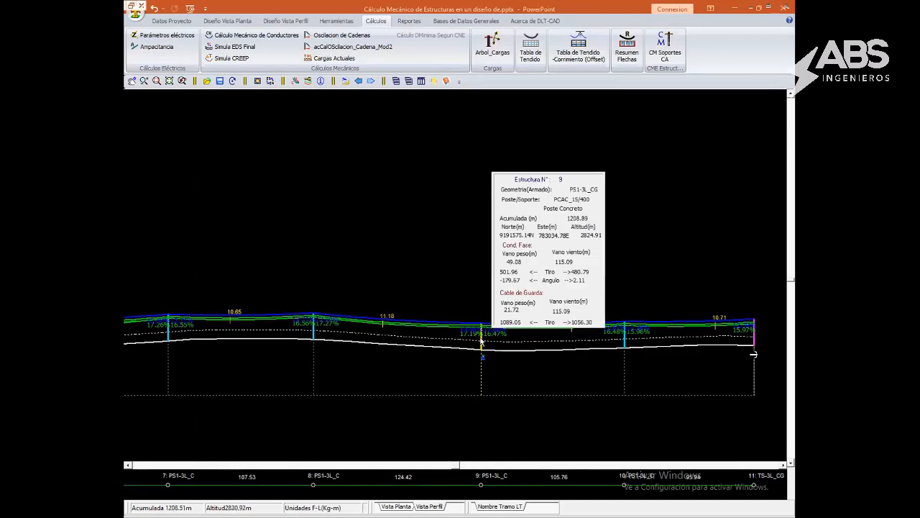
click(351, 158)
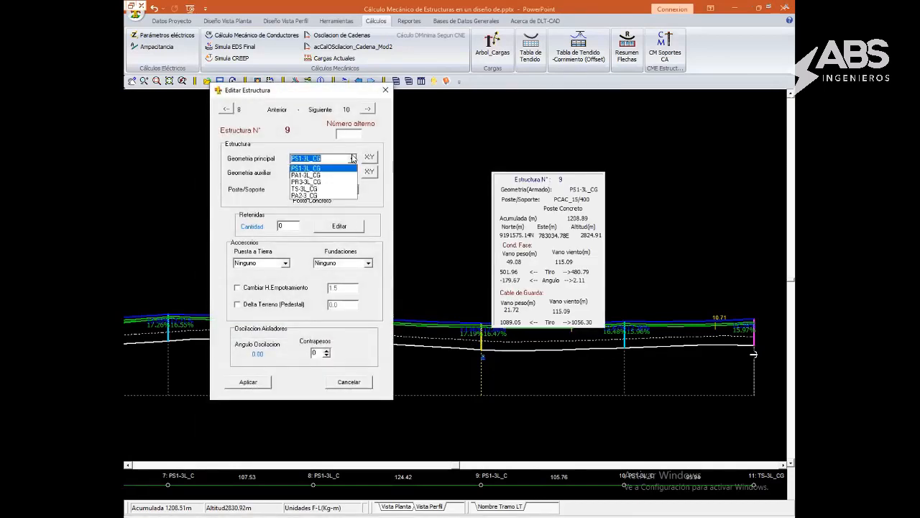
click(344, 174)
click(262, 383)
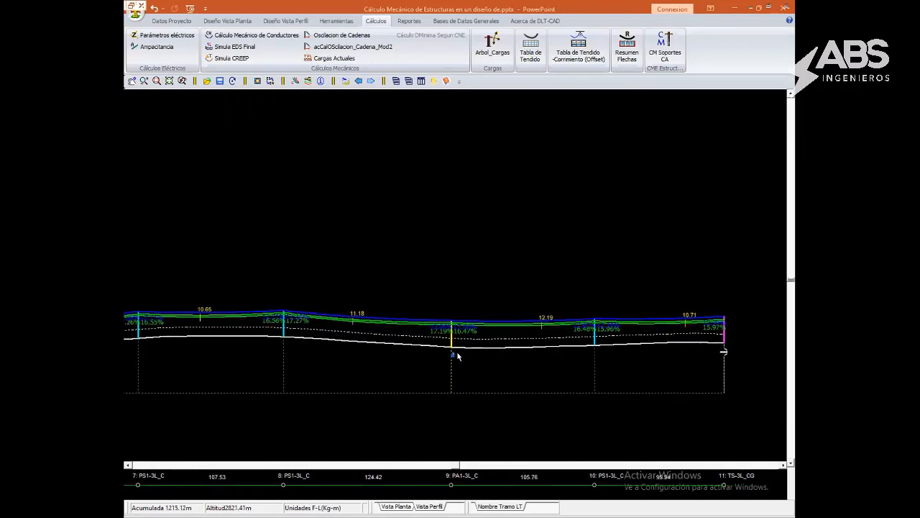
Add one RI-A guy in the Trasversal direction to structure 9 and apply the structure edit
mouse_move(451, 344)
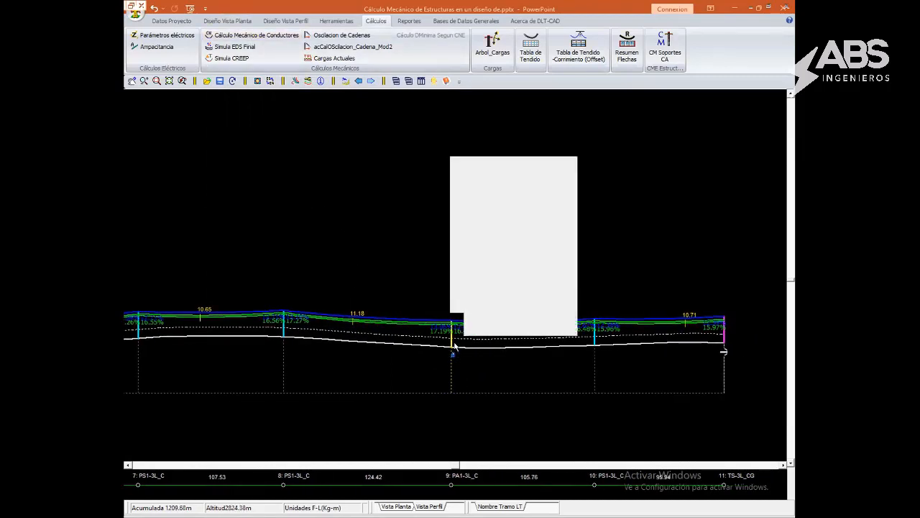
double_click(452, 344)
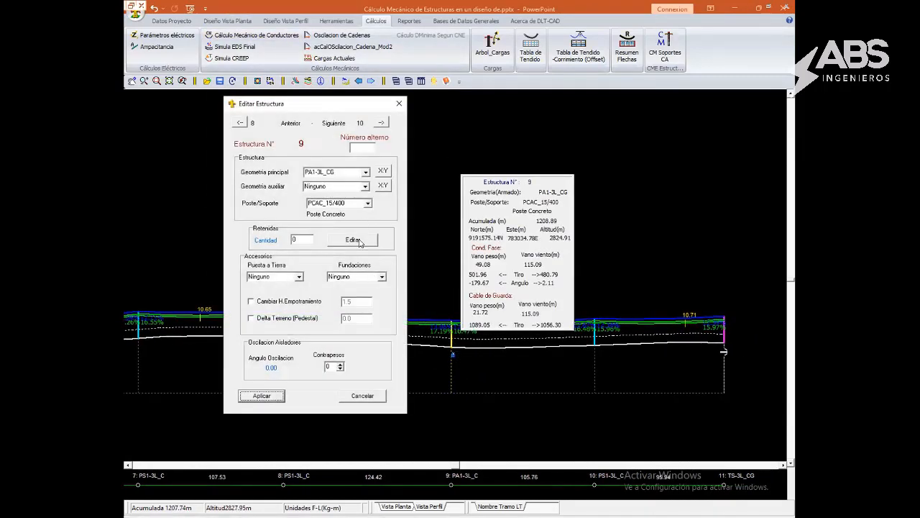
click(353, 240)
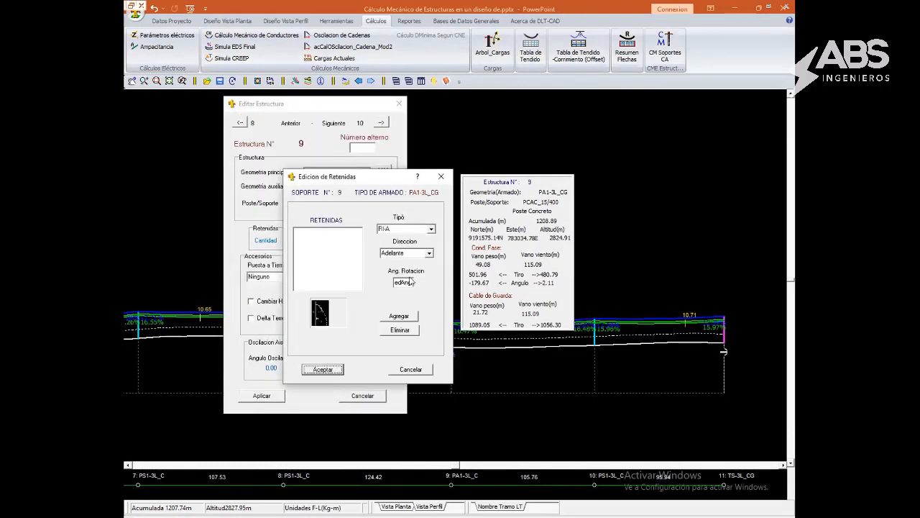
click(429, 253)
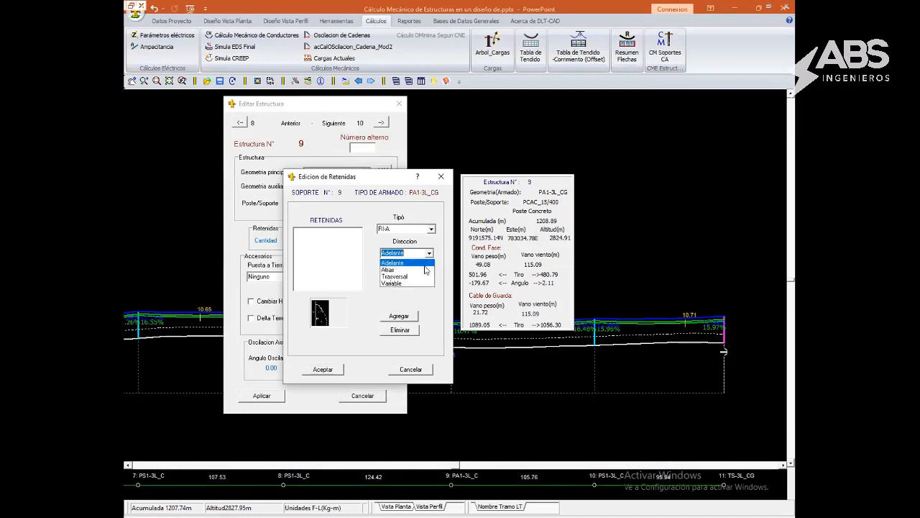
click(421, 279)
click(400, 318)
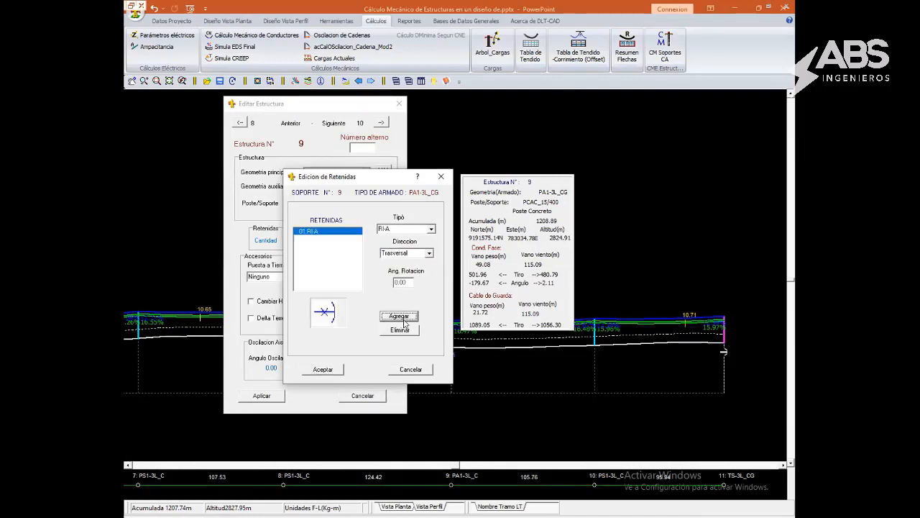
click(327, 371)
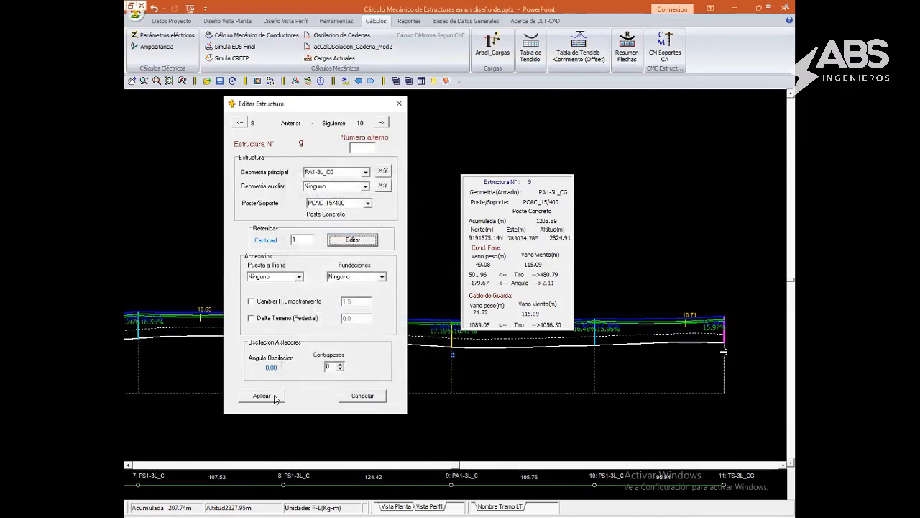
click(280, 398)
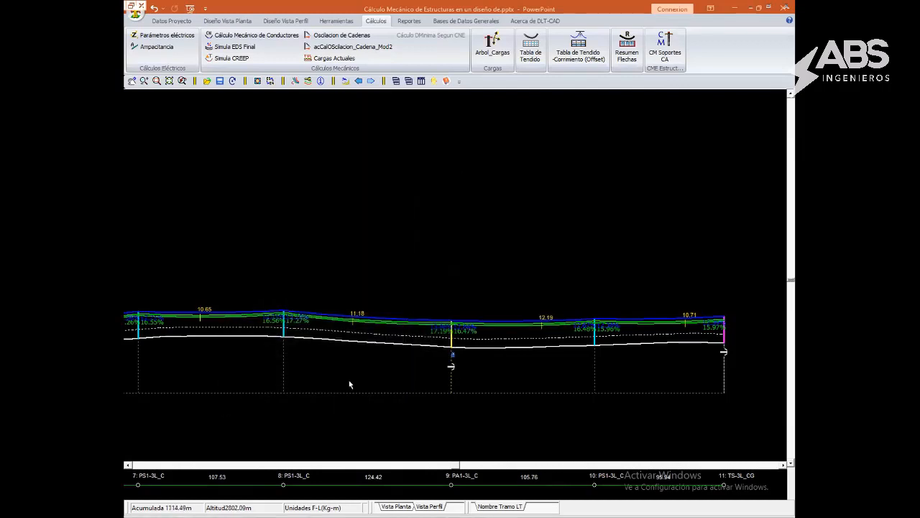
Reopen the CM Soportes CA report, recalculate it, and examine the transversal FS Retenida values of structures 4 and 6
click(302, 21)
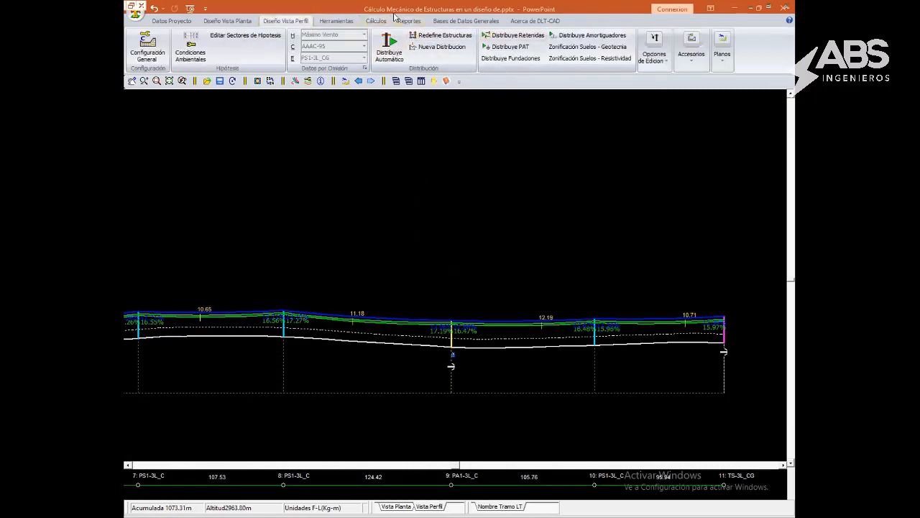
click(376, 21)
click(652, 49)
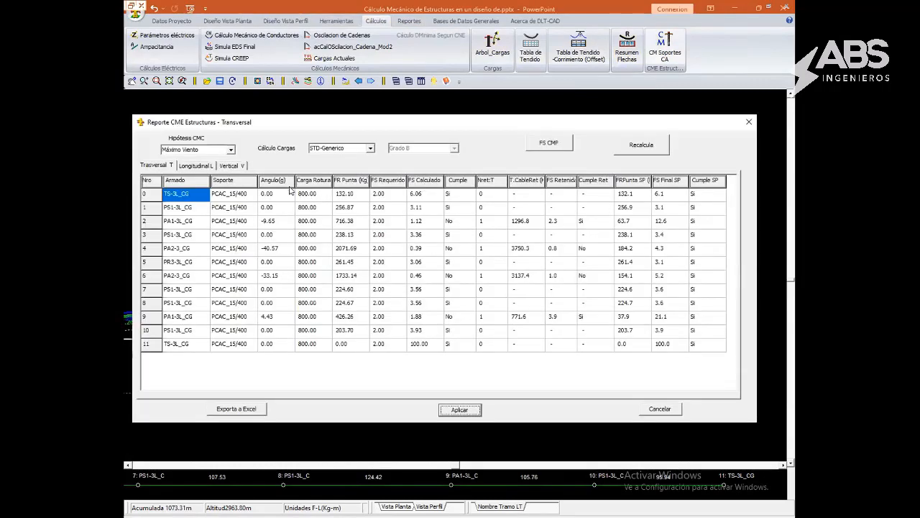
click(646, 148)
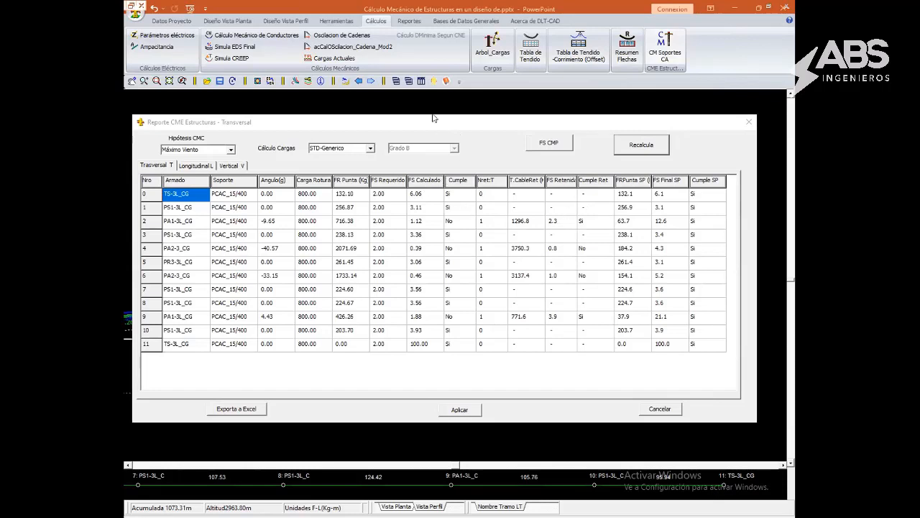
mouse_move(544, 236)
mouse_down()
mouse_move(584, 316)
mouse_move(572, 289)
mouse_up()
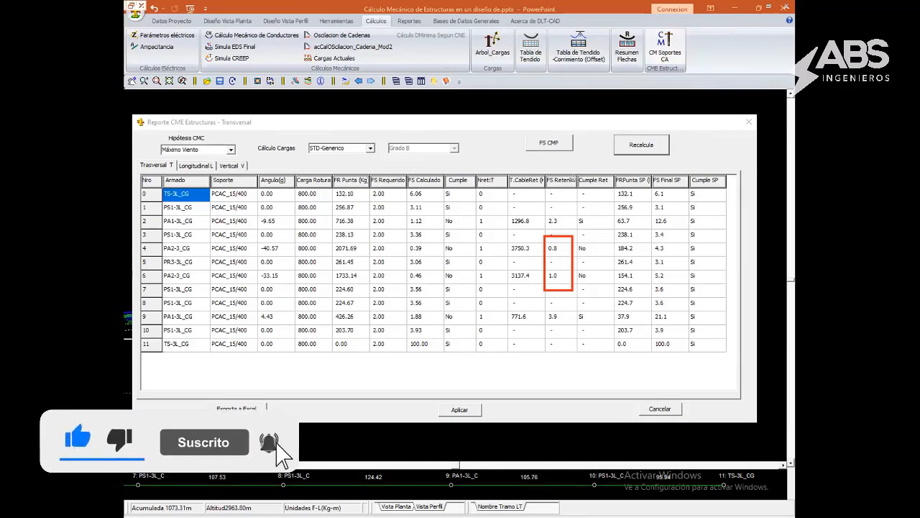
Set the guy cable's breaking load to 7000 kg in the structure calculation factors and recalculate the report
click(559, 147)
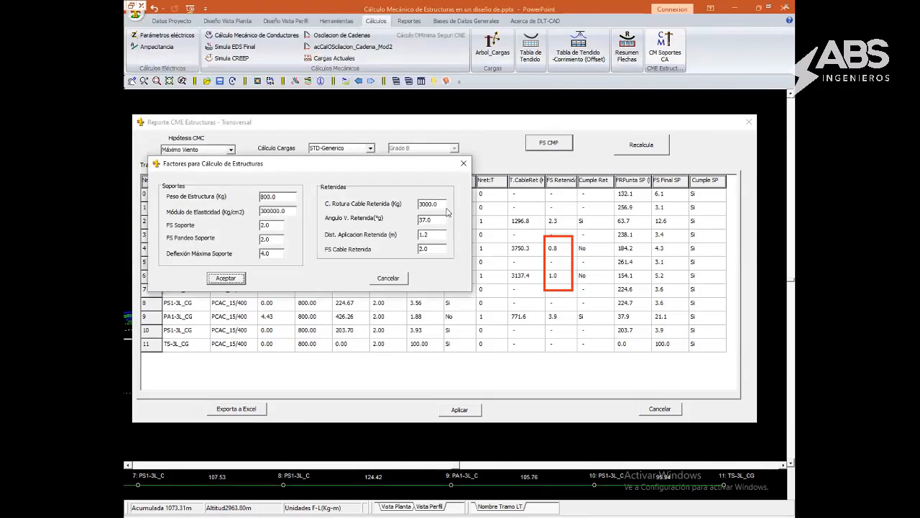
drag(443, 204, 375, 207)
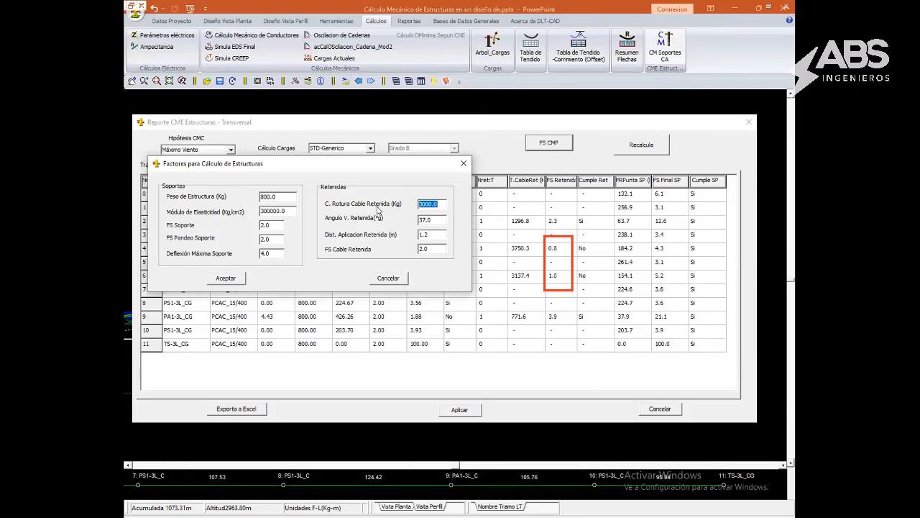
drag(356, 166, 375, 188)
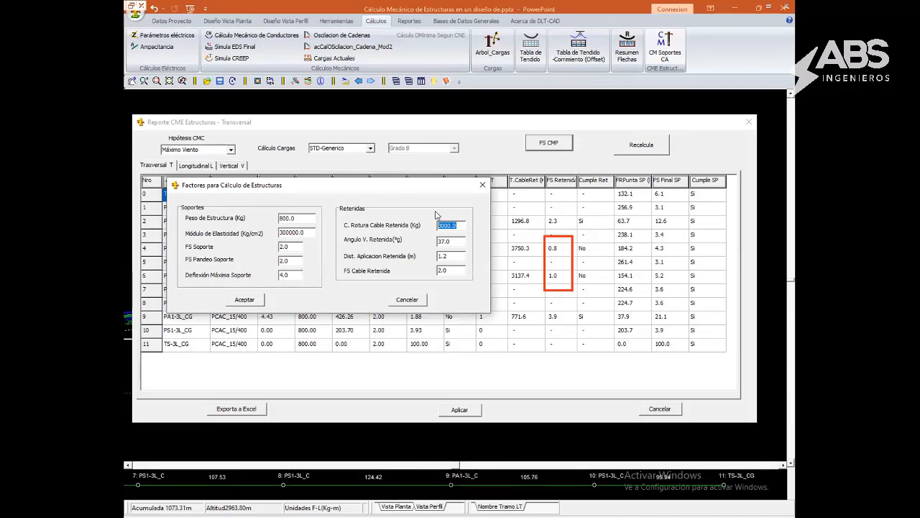
text(70)
click(244, 301)
click(633, 146)
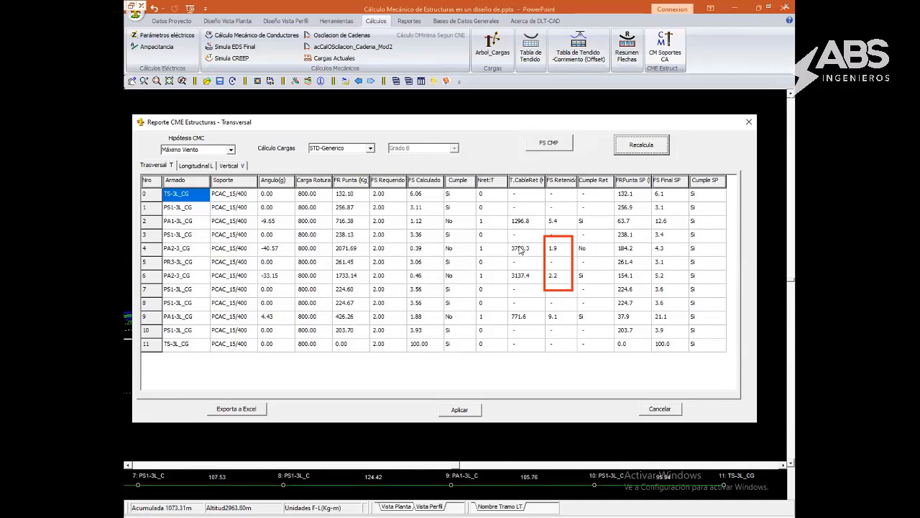
Consult the guy drawing on PowerPoint slide 4, set Angulo V. Retenida to 45 degrees in the calculation factors, and recalculate the report
click(553, 145)
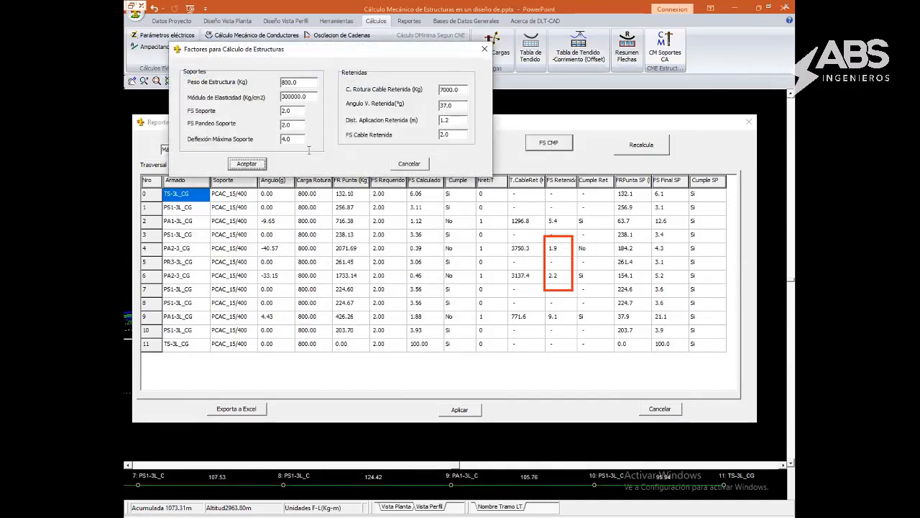
drag(274, 49, 274, 143)
drag(455, 200, 356, 199)
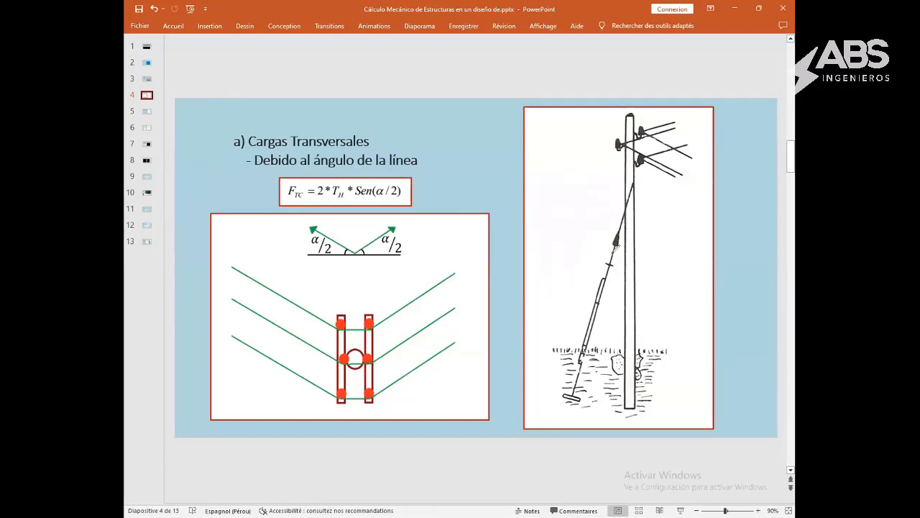
drag(612, 254, 626, 254)
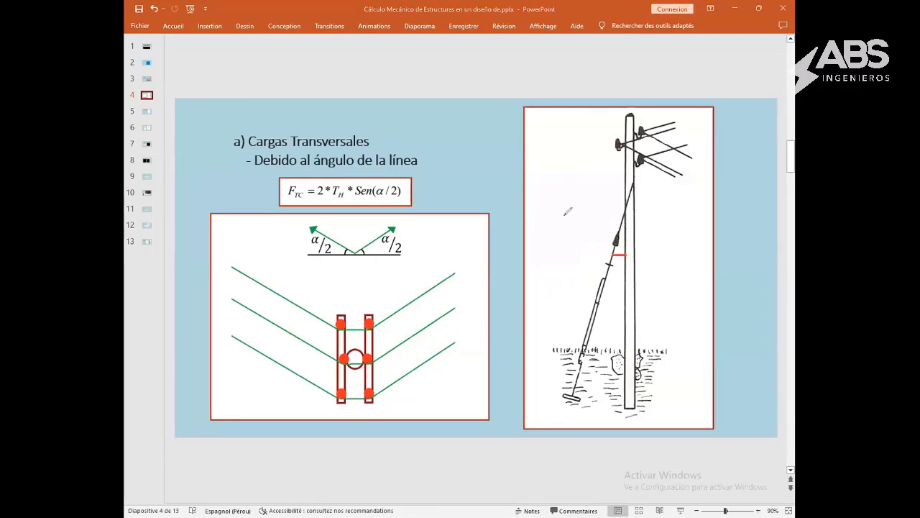
key(Escape)
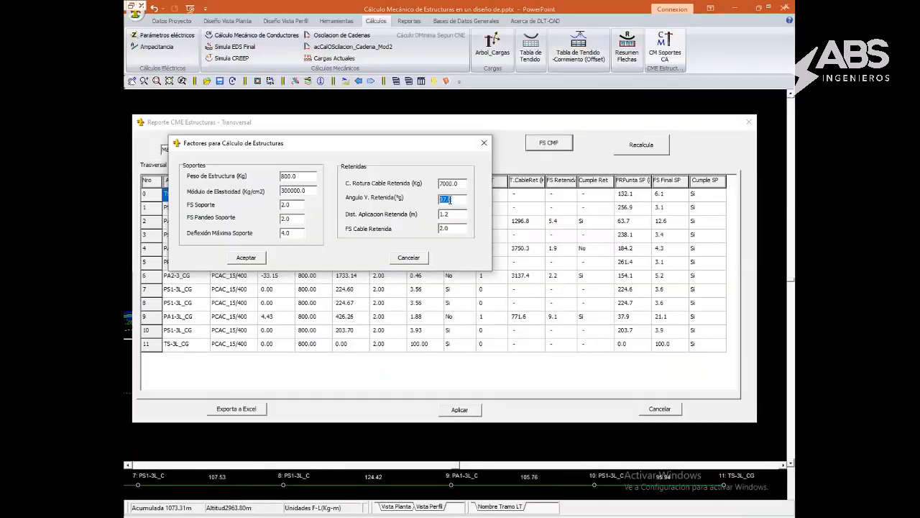
text(45)
click(246, 258)
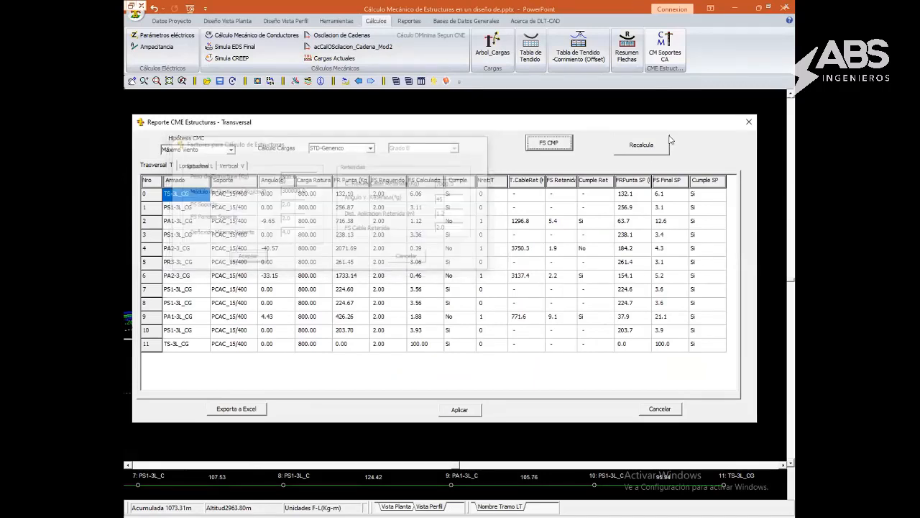
click(623, 146)
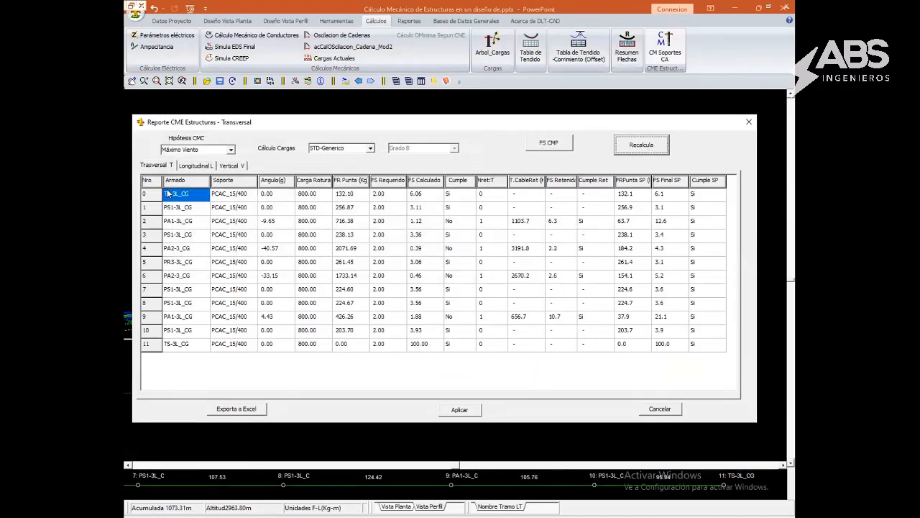
Examine the longitudinal results, comparing the columns from FR Punta to Cumple, the FS Retenida column and the SP columns
click(194, 166)
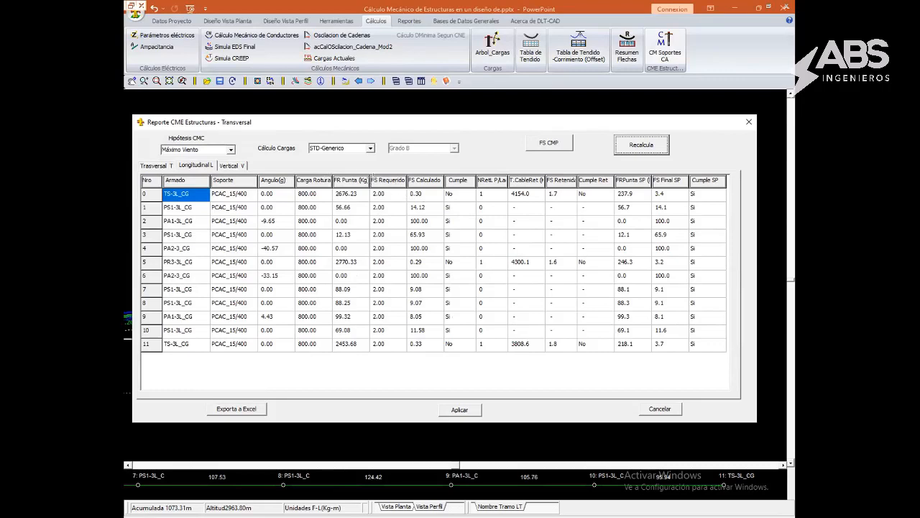
key(ctrl+2)
mouse_move(505, 355)
ctrl+mouse_down()
mouse_move(175, 194)
mouse_move(164, 179)
mouse_move(294, 164)
mouse_move(332, 175)
ctrl+mouse_up()
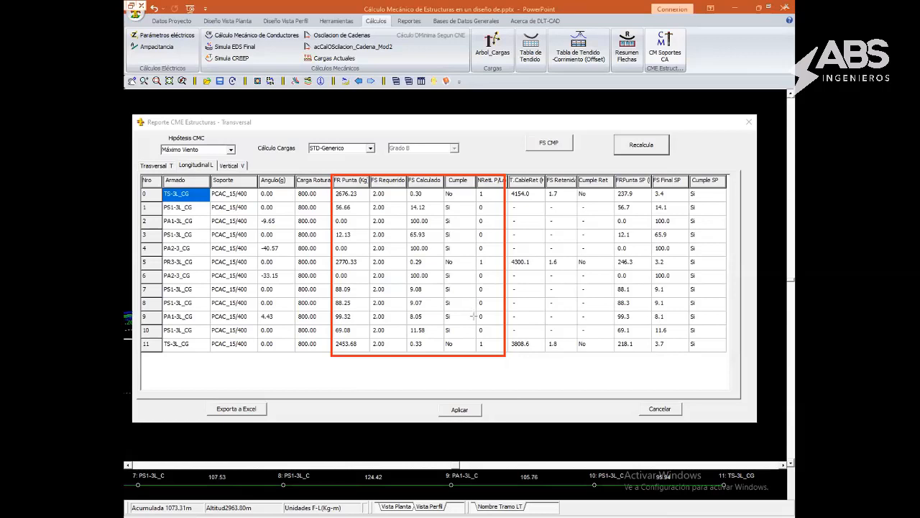
key(ctrl+z)
mouse_move(474, 353)
ctrl+mouse_down()
mouse_move(345, 204)
mouse_move(335, 176)
ctrl+mouse_up()
ctrl+drag(614, 175, 727, 350)
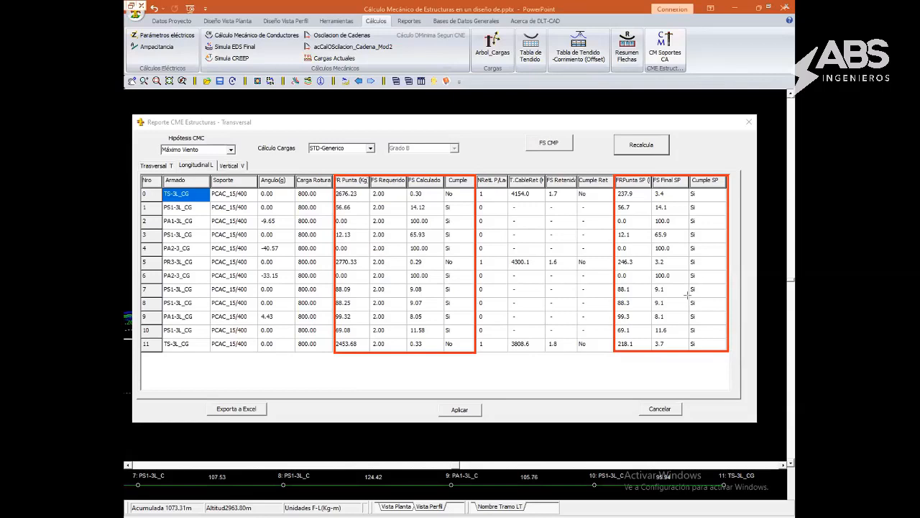
drag(545, 175, 574, 354)
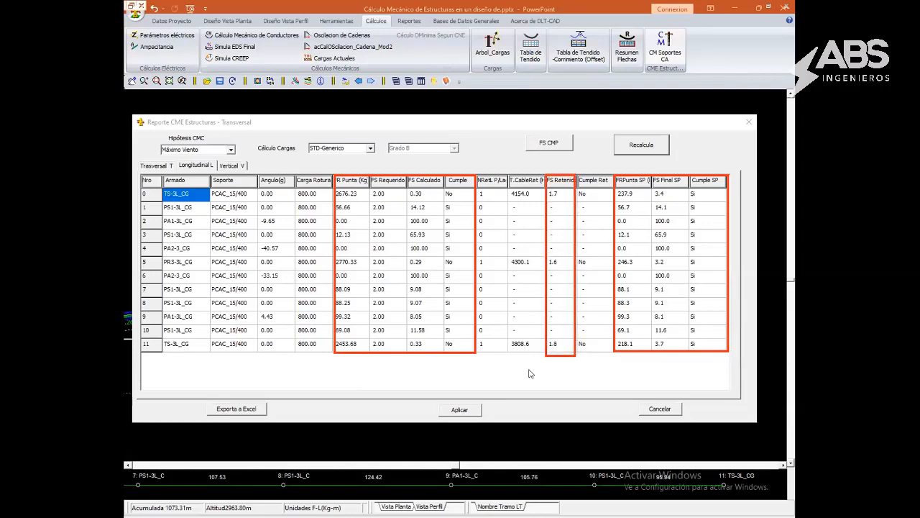
key(ctrl+z)
key(ctrl+z)
key(ctrl+z)
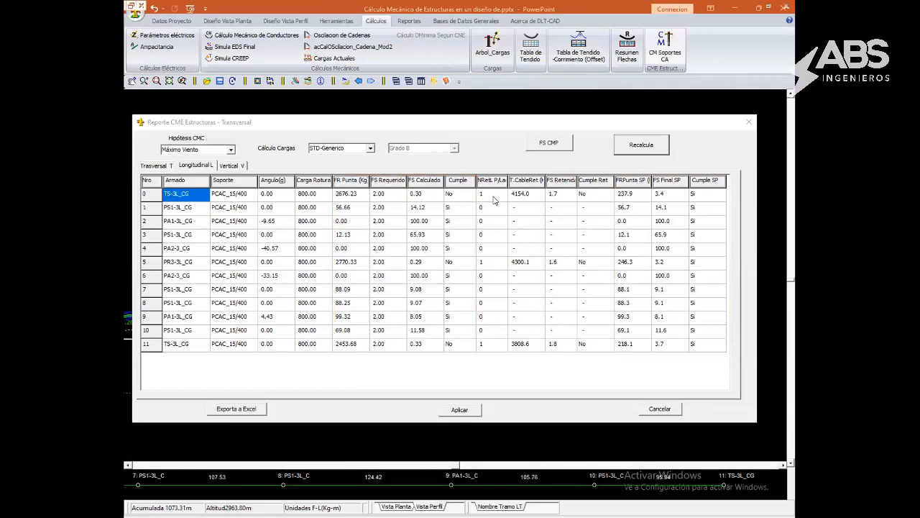
Set the number of longitudinal guys to 2 for structures 0 and 11 and recalculate the report
double_click(492, 194)
text(2)
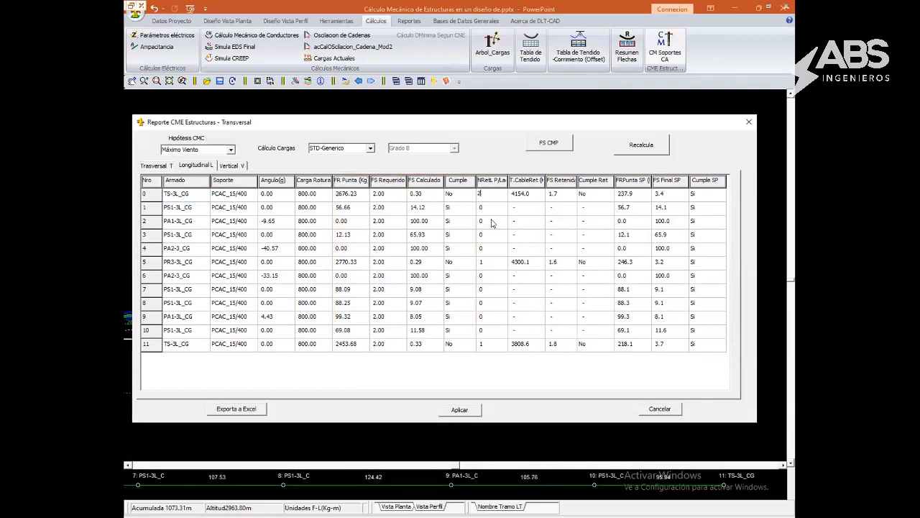
double_click(491, 343)
text(2)
click(638, 148)
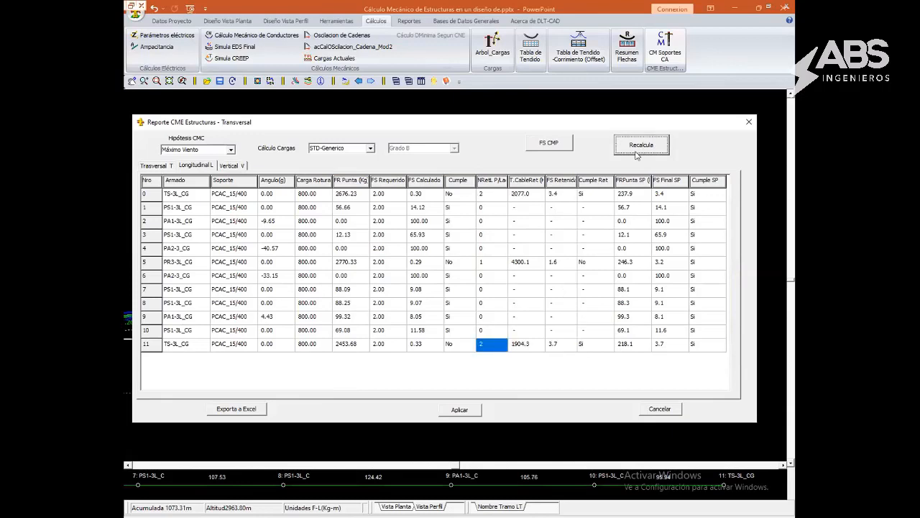
Set the number of longitudinal guys to 2 for structure 5, recalculate the report and apply it
double_click(491, 261)
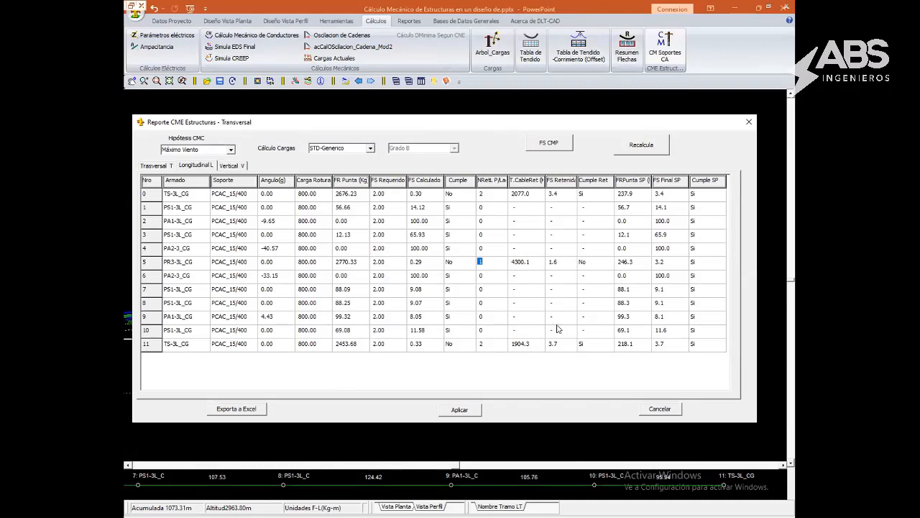
text(2)
click(643, 150)
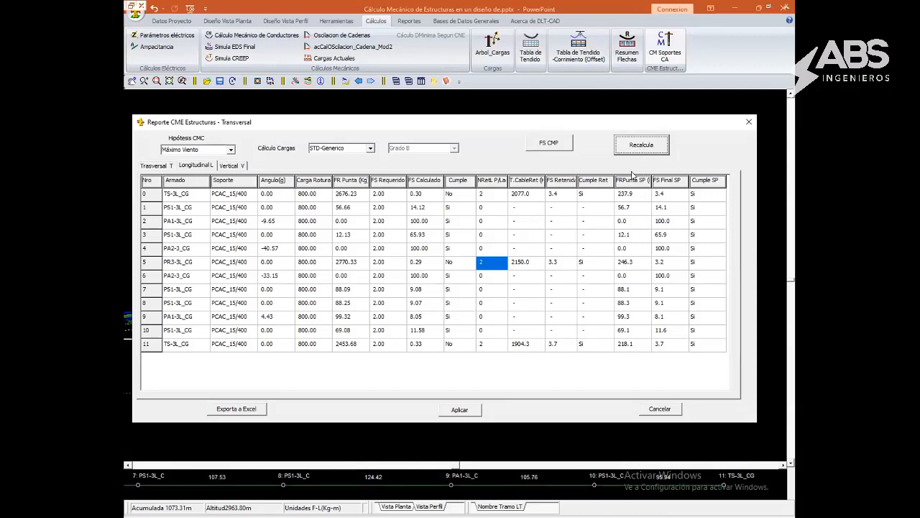
click(341, 263)
click(341, 264)
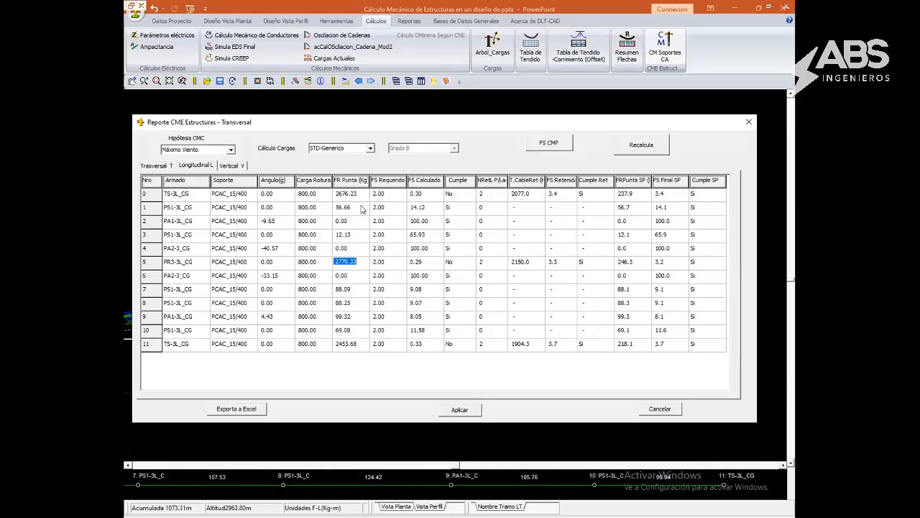
click(459, 409)
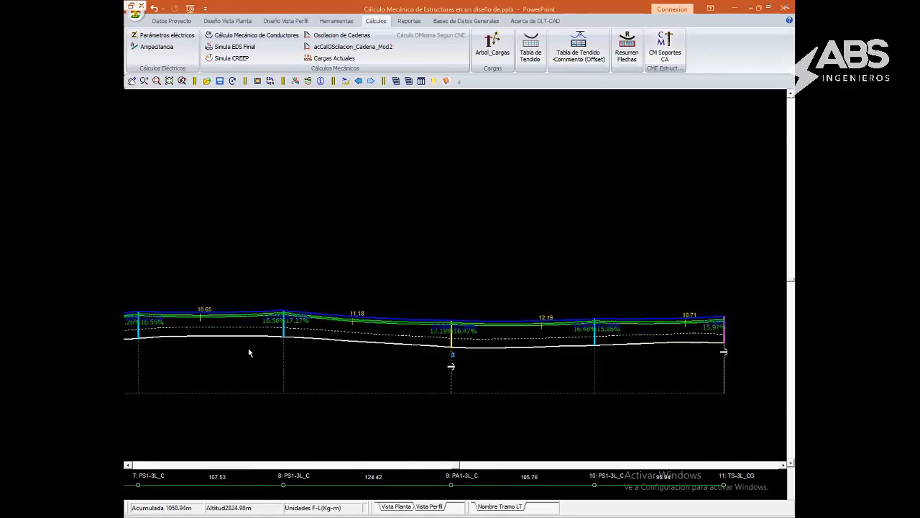
Examine structure 5 and its adjacent spans in the profile under the Mínima Temperatura and Máximo Viento hypotheses
scroll(188, 352, up, 1)
middle_drag(183, 351, 505, 340)
middle_drag(140, 334, 532, 331)
middle_drag(405, 311, 460, 344)
scroll(460, 345, up, 2)
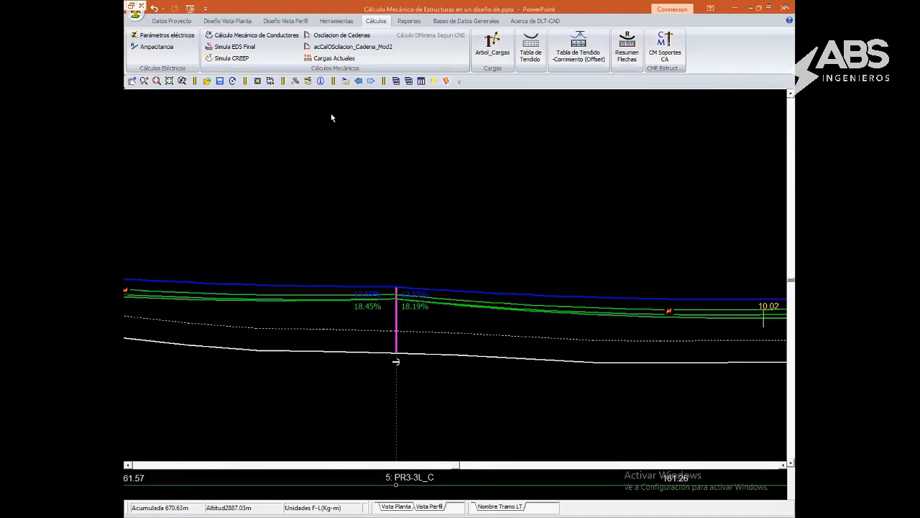
click(285, 21)
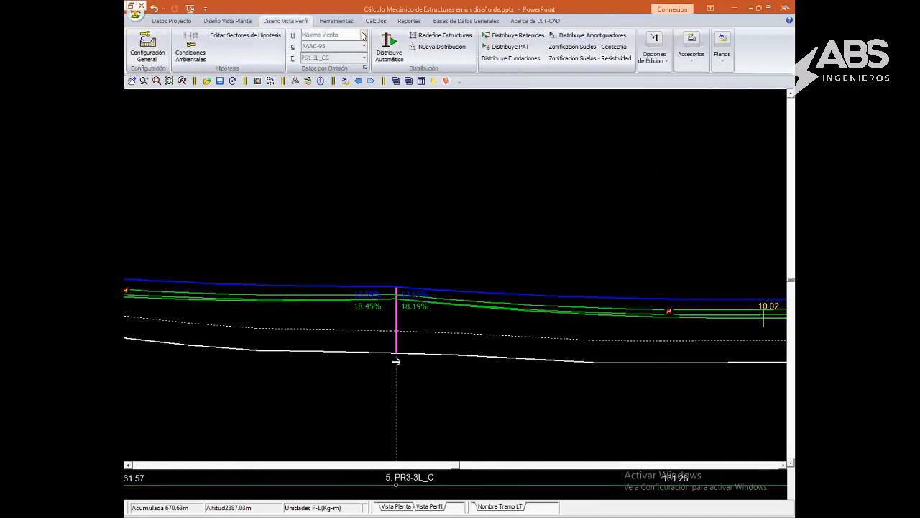
click(362, 35)
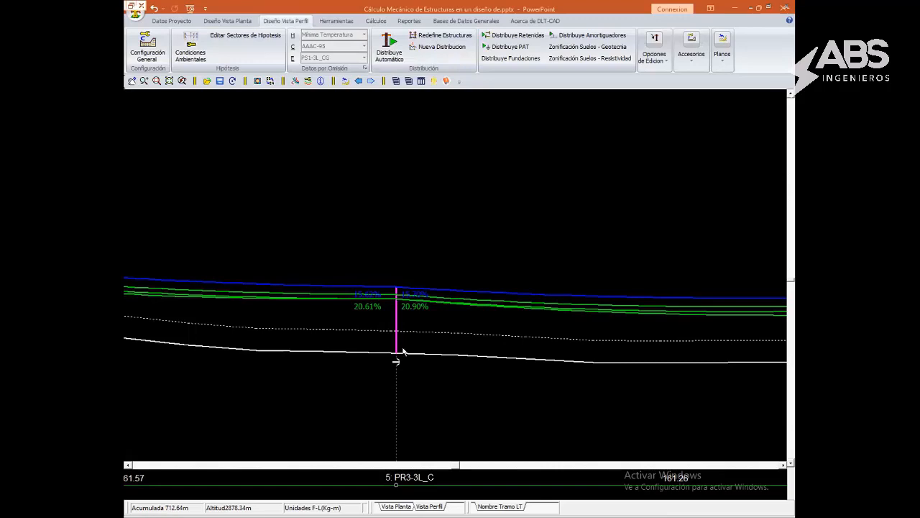
click(363, 35)
click(329, 55)
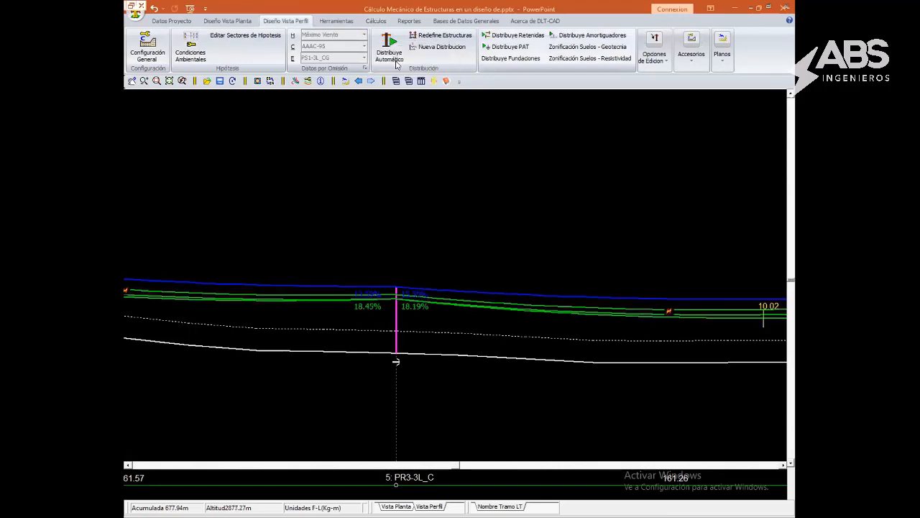
scroll(396, 328, up, 2)
middle_drag(396, 329, 426, 358)
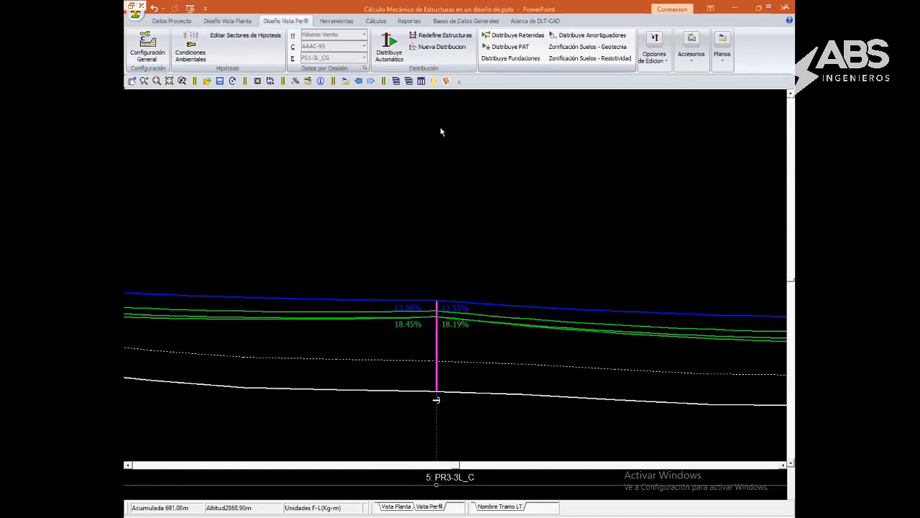
Reopen the CM Soportes CA structure report and examine the longitudinal FR Punta load of structure 5
click(375, 21)
click(667, 51)
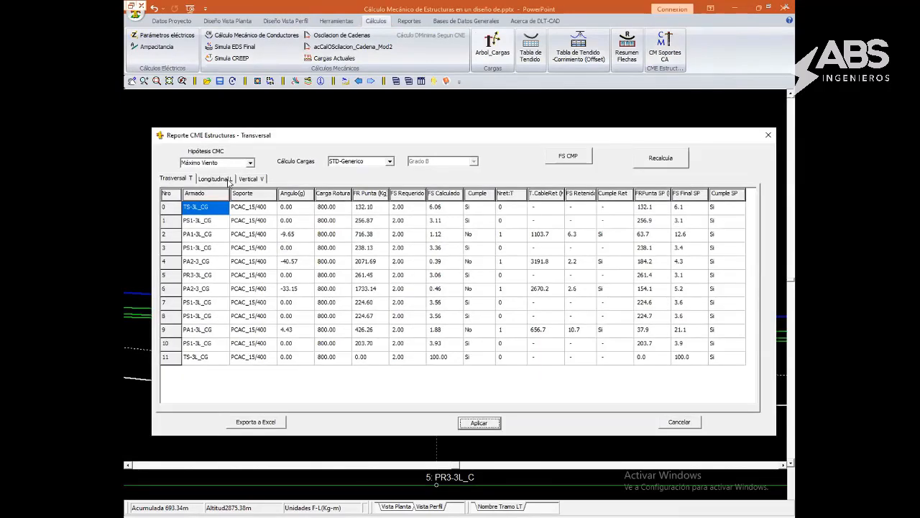
click(216, 178)
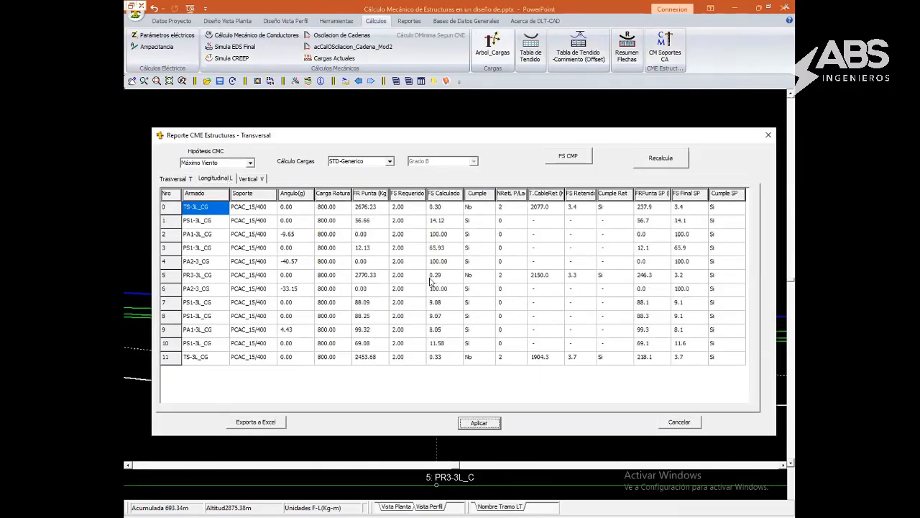
click(366, 275)
click(379, 273)
drag(381, 272, 351, 273)
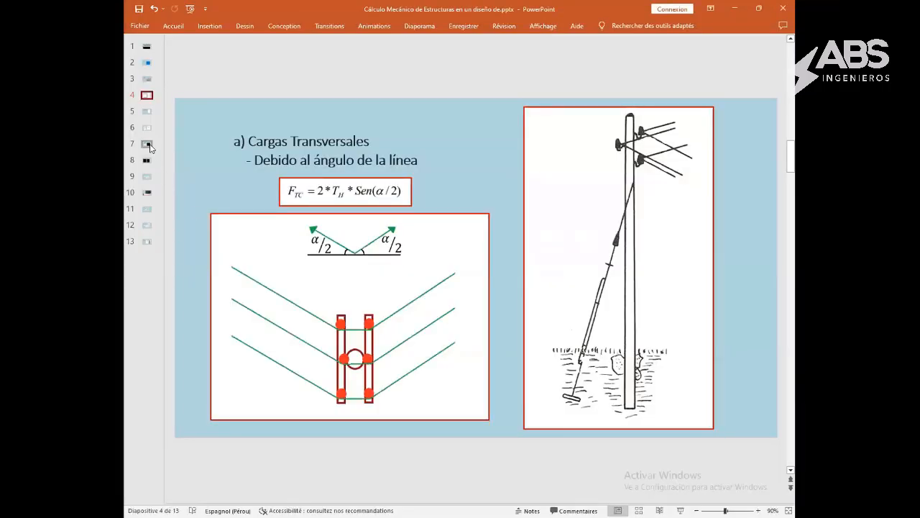
Consult the longitudinal load formulas on PowerPoint slide 5, and return to the DLT-CAD structure report
click(148, 146)
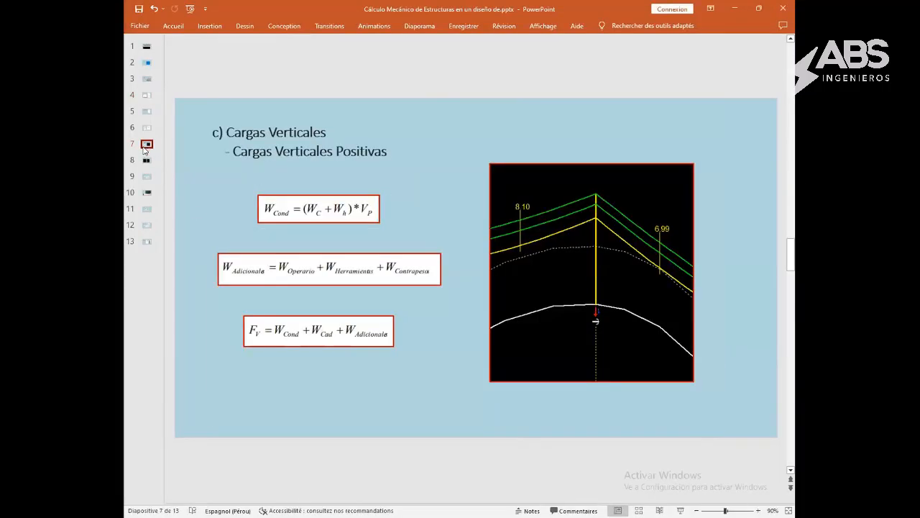
click(147, 113)
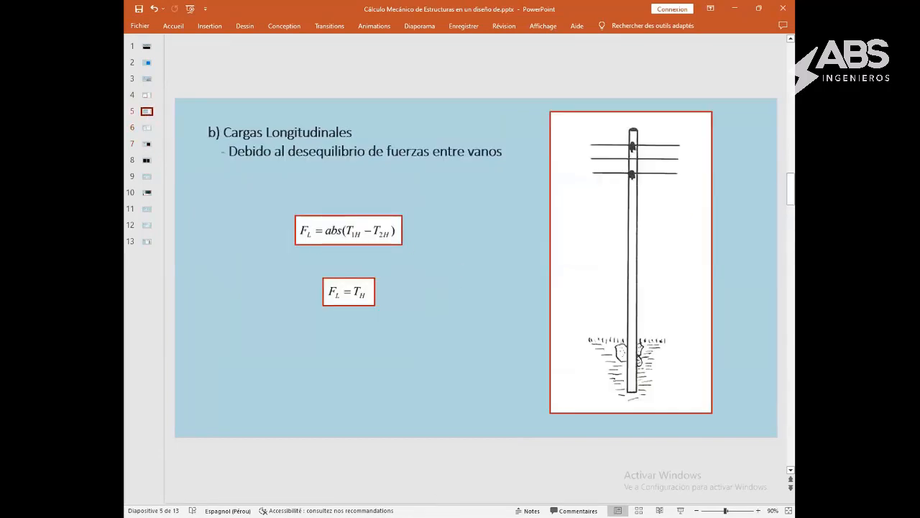
click(432, 516)
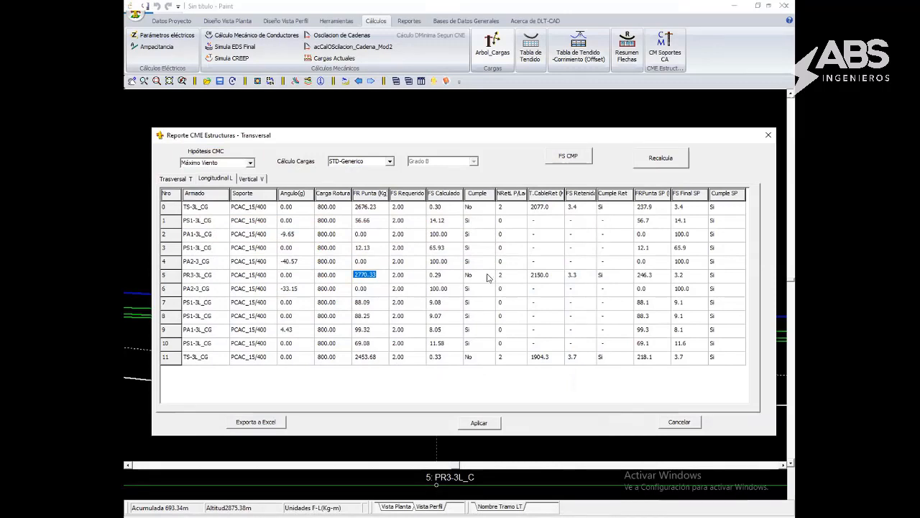
Compare the report's vertical, longitudinal and transversal results for all structures
click(253, 179)
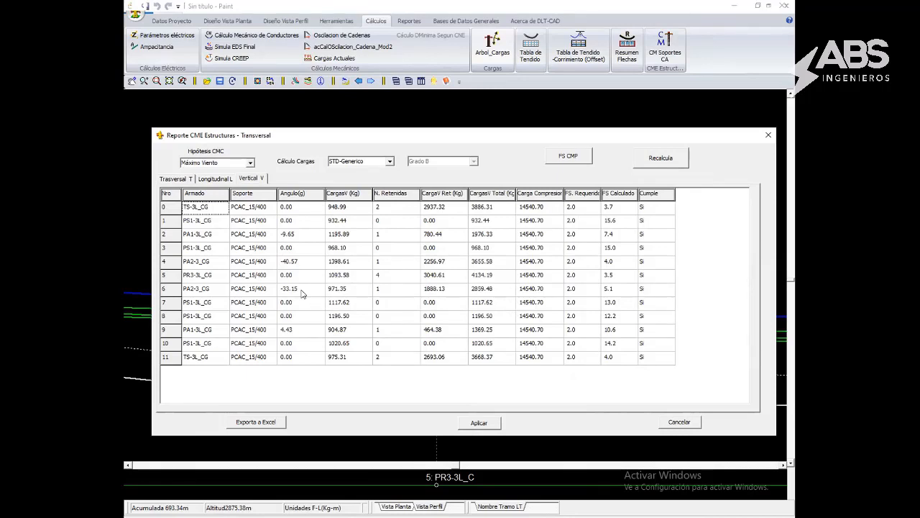
click(214, 179)
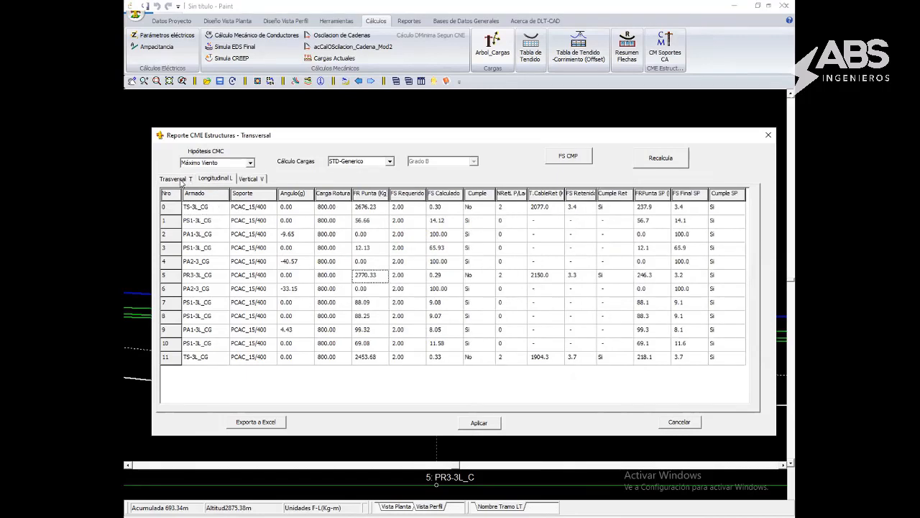
click(181, 179)
click(216, 180)
click(177, 180)
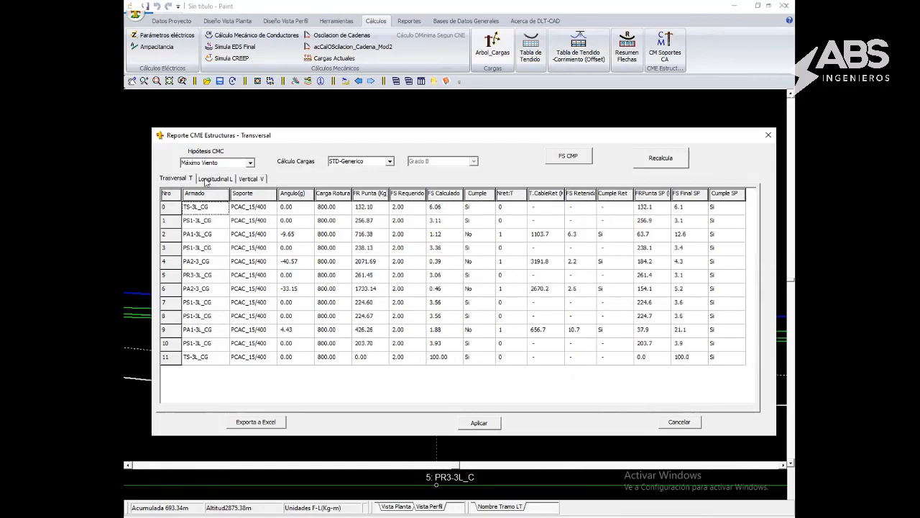
click(208, 179)
click(186, 181)
click(261, 179)
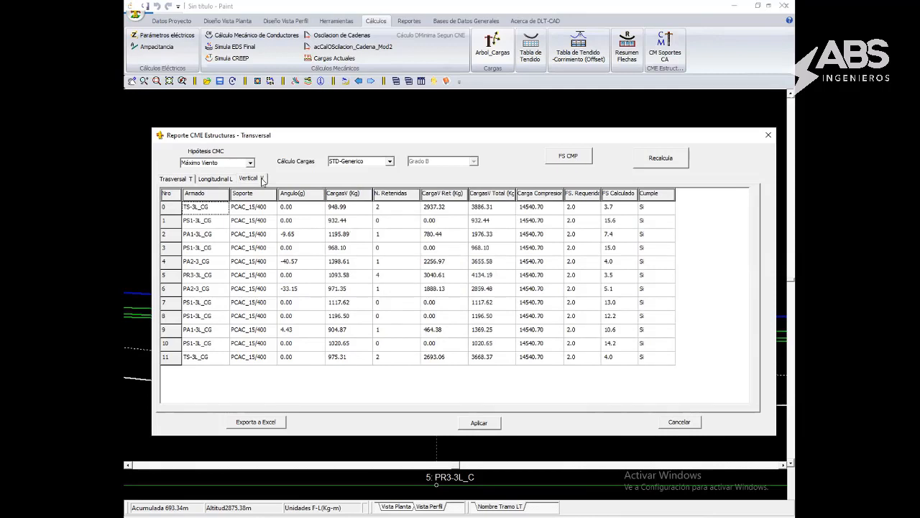
Review the N. Retenidas and CargaV Ret columns for the guyed structures in the vertical results, and apply the report
click(386, 210)
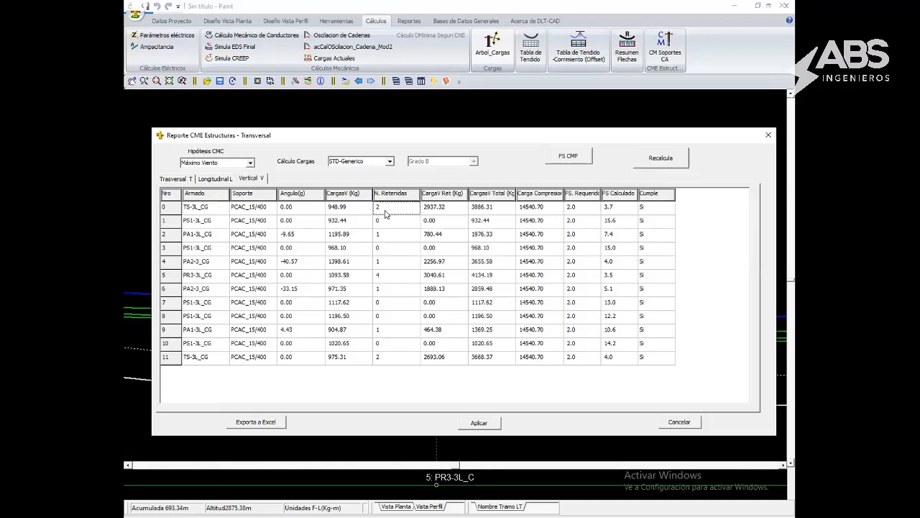
click(388, 210)
click(401, 235)
click(389, 263)
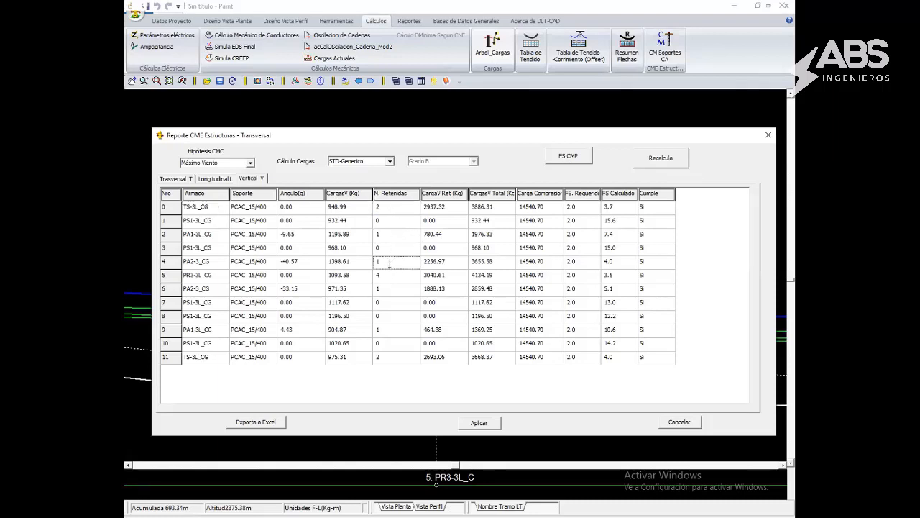
click(449, 261)
click(447, 238)
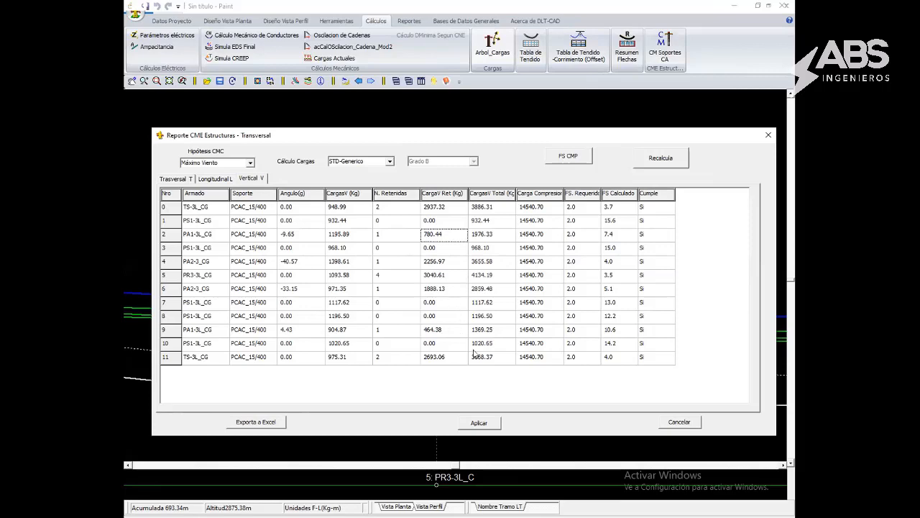
click(477, 422)
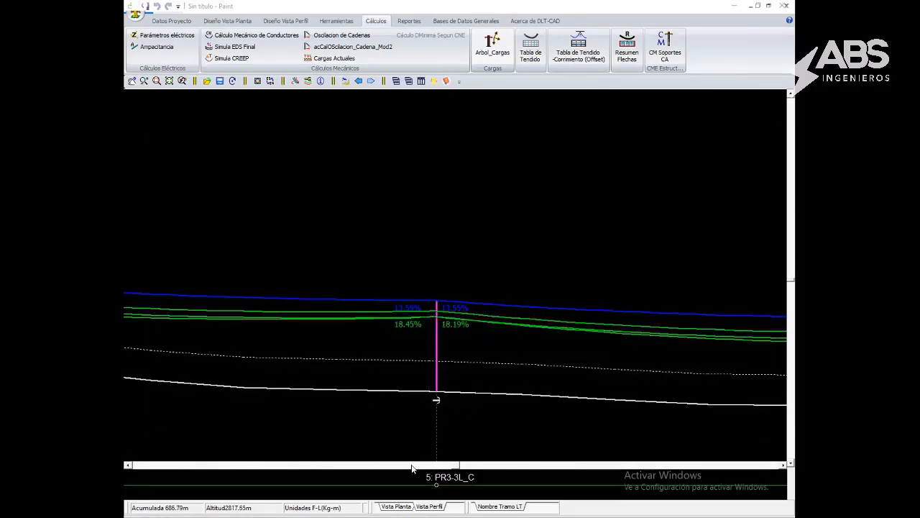
Switch to PowerPoint and show slide 13 on the Árbol de Cargas
click(317, 516)
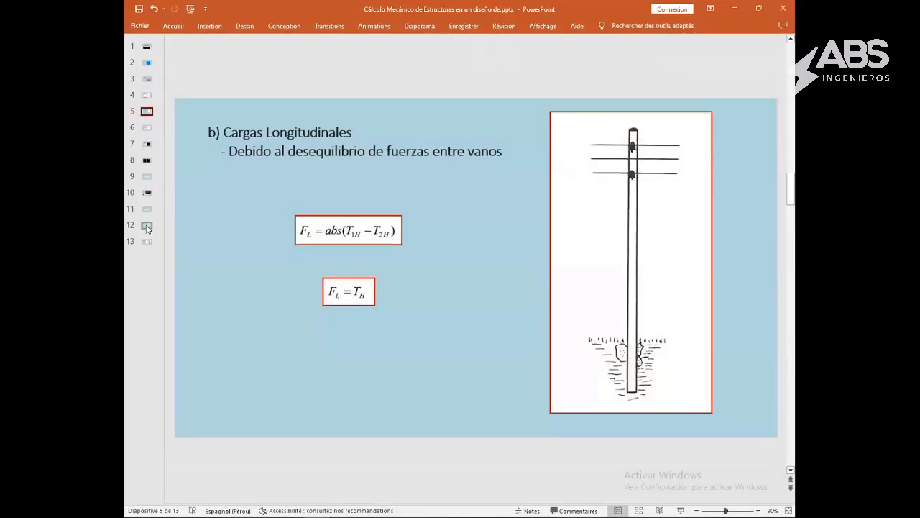
click(146, 226)
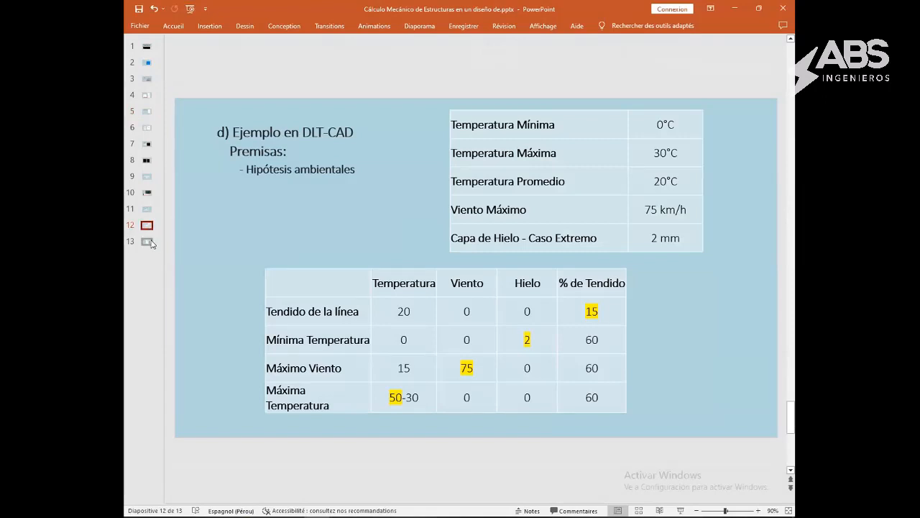
click(147, 242)
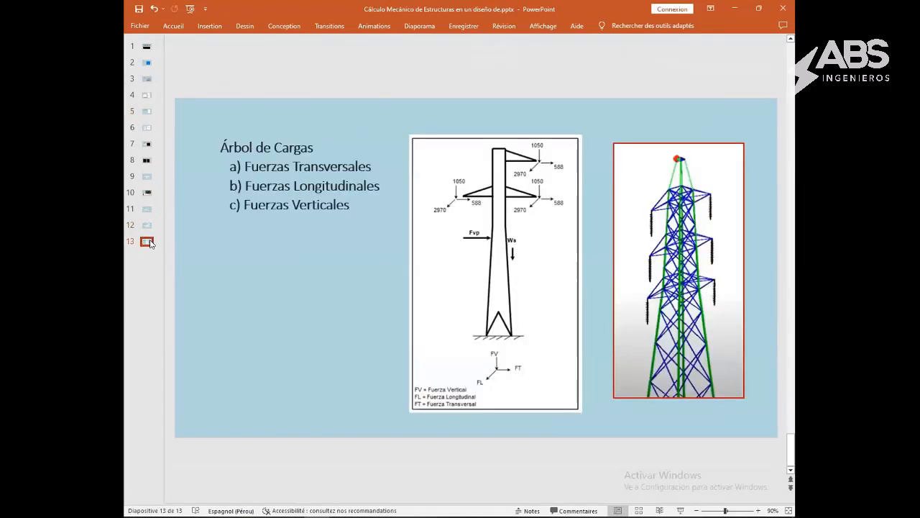